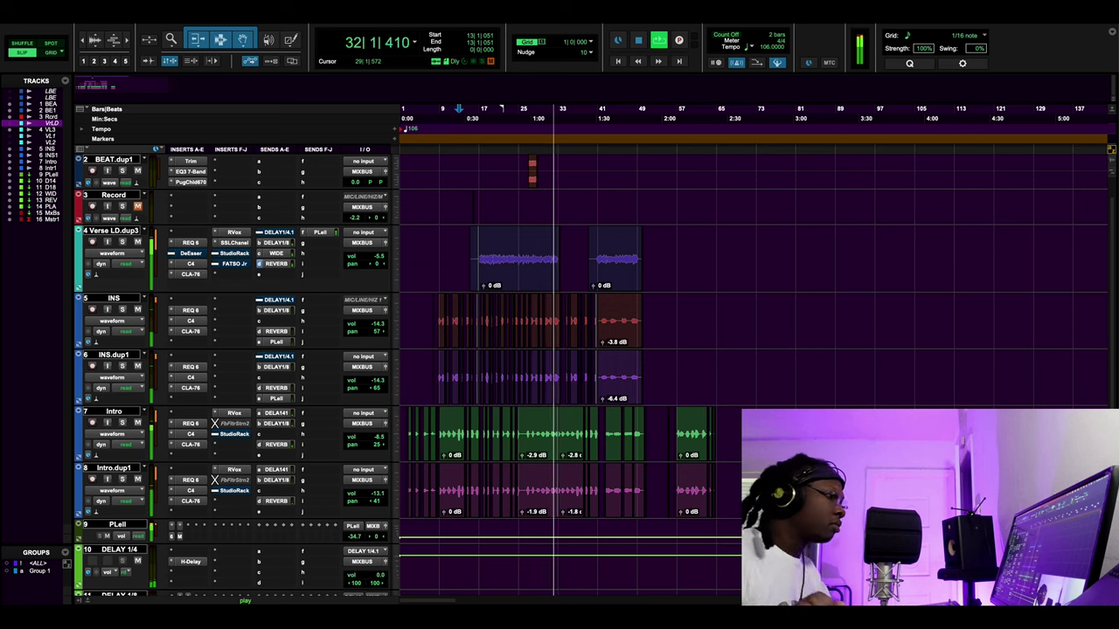
Stop playback and inspect the DeEsser settings on the Verse LD.dup3 track.
key(space)
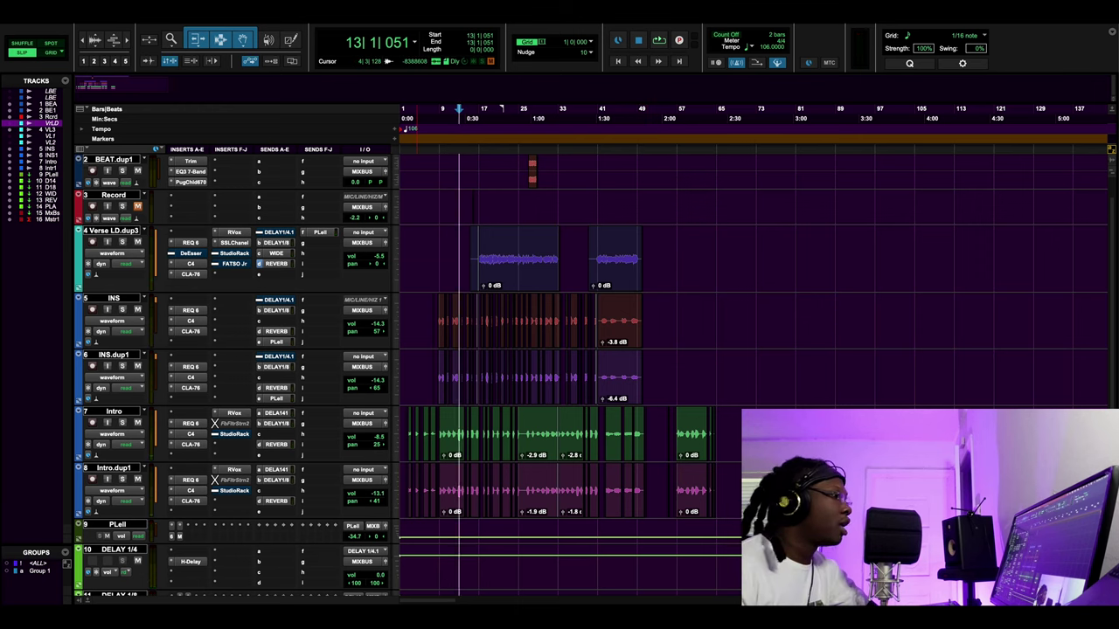
click(190, 252)
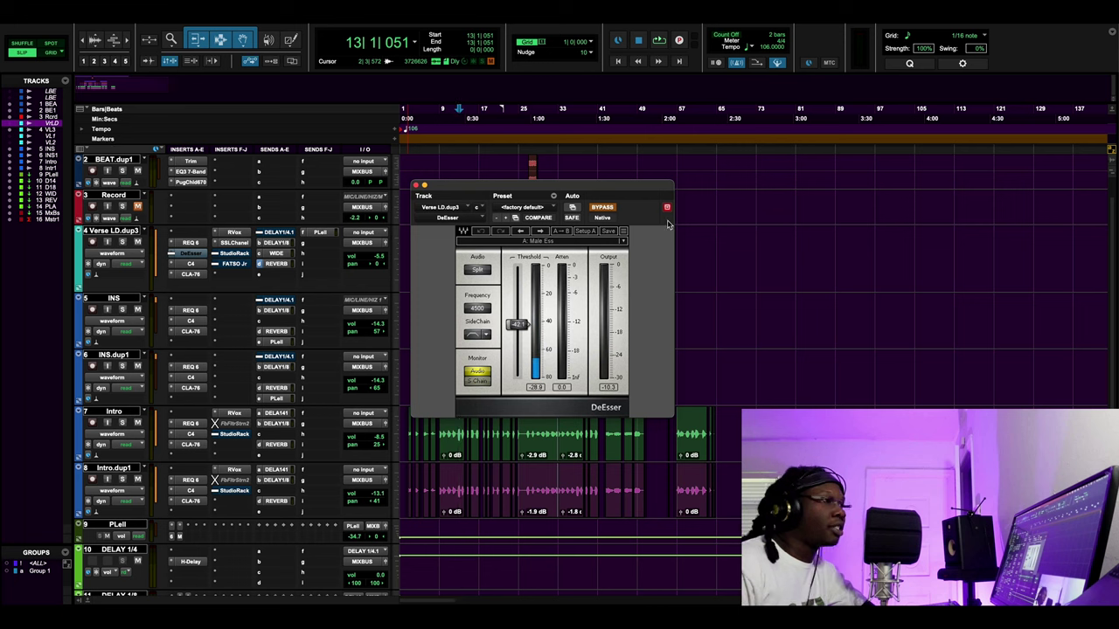
drag(619, 186, 460, 159)
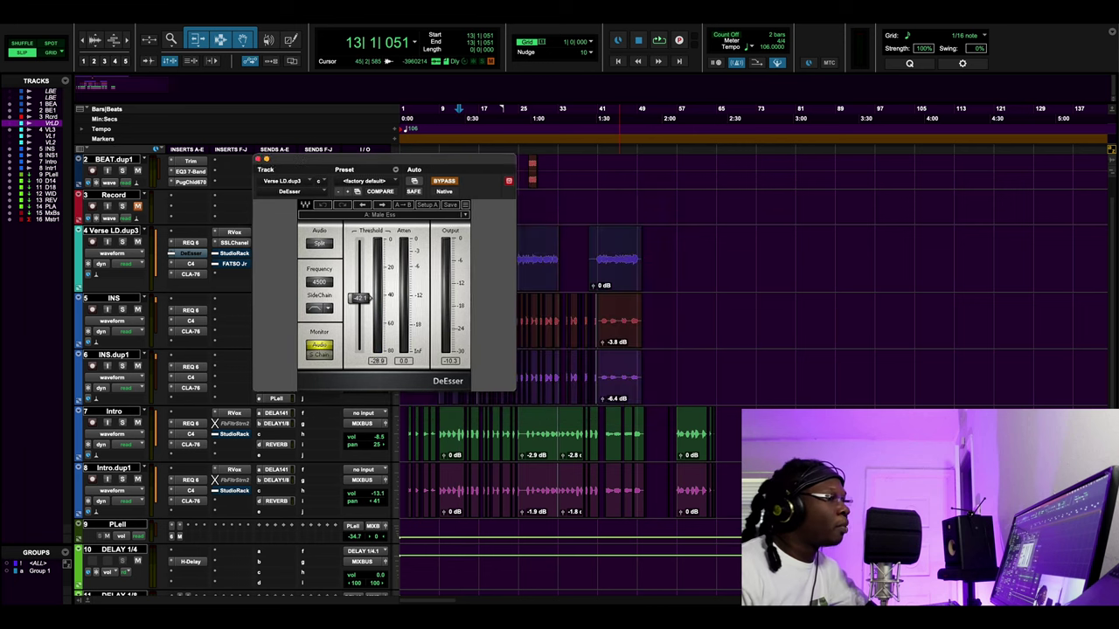
drag(384, 159, 359, 160)
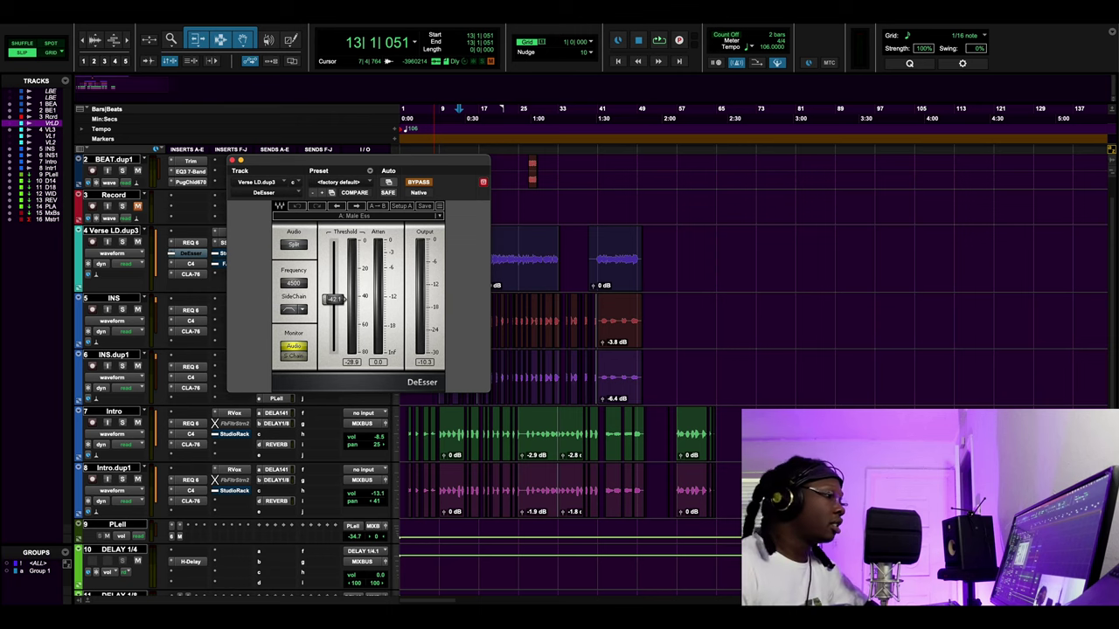
key(super+w)
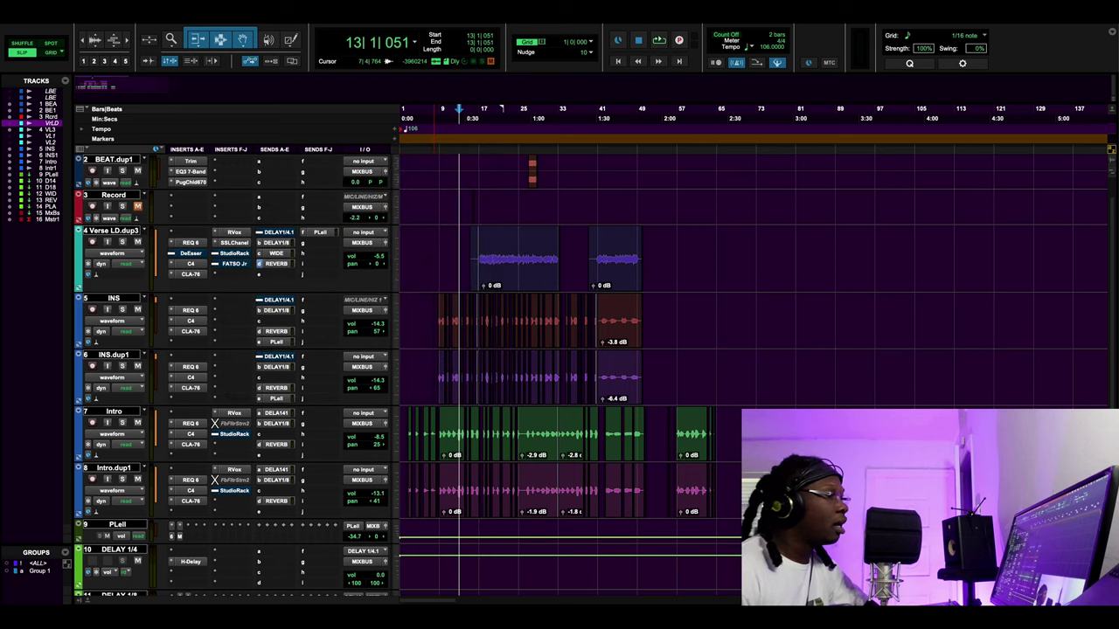
Bring up the FATSO Jr on Verse LD.dup3 and audition the verse from bar 29 with the plugin bypassed.
click(234, 263)
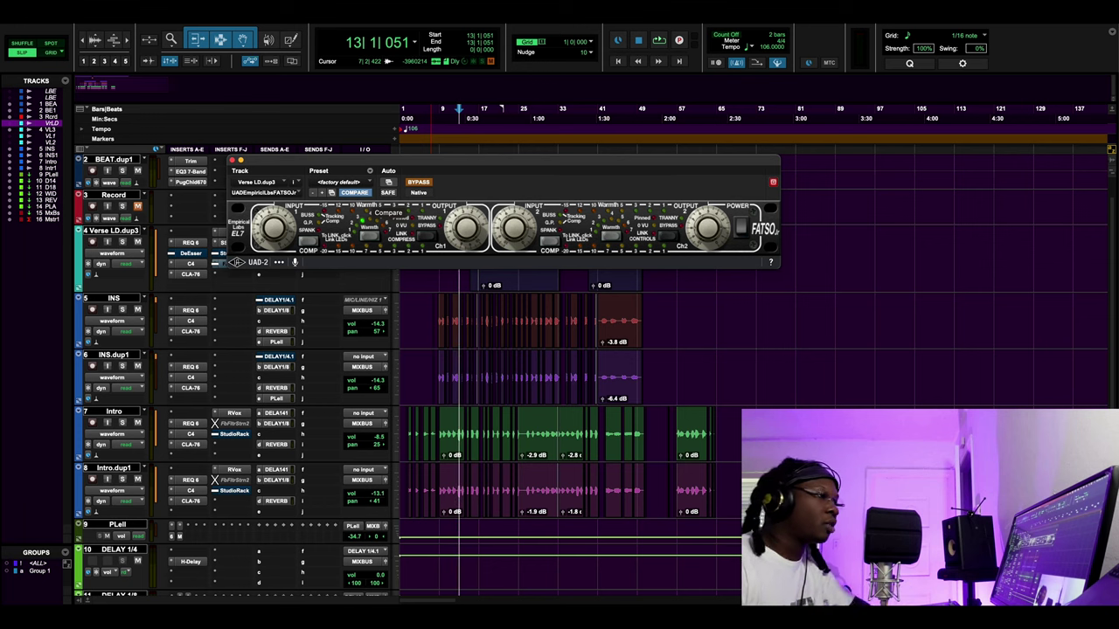
drag(490, 163, 486, 342)
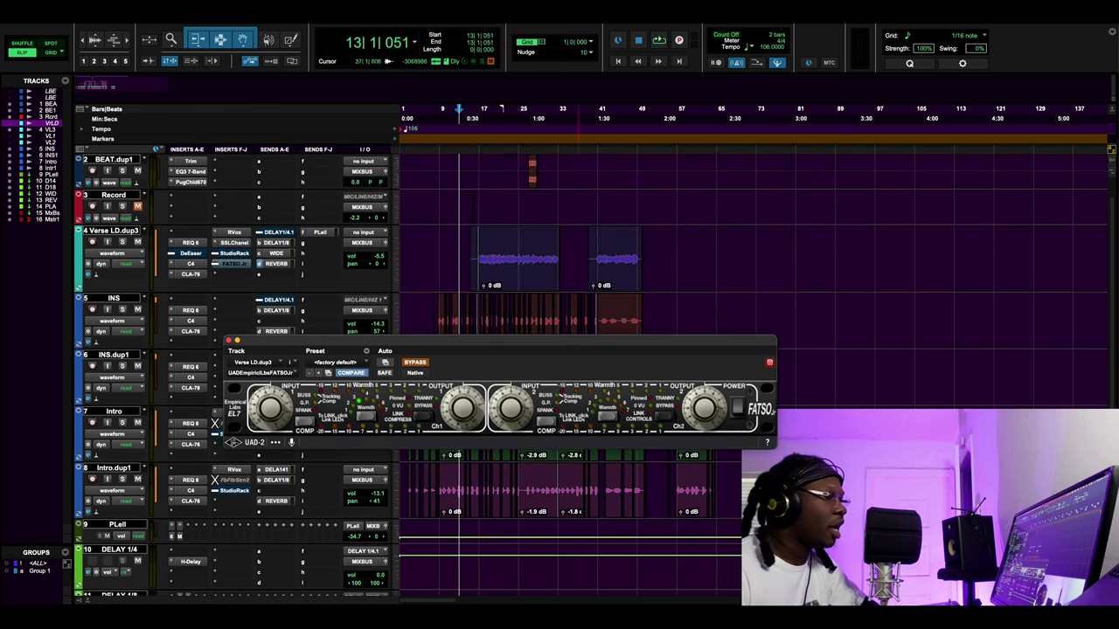
click(537, 118)
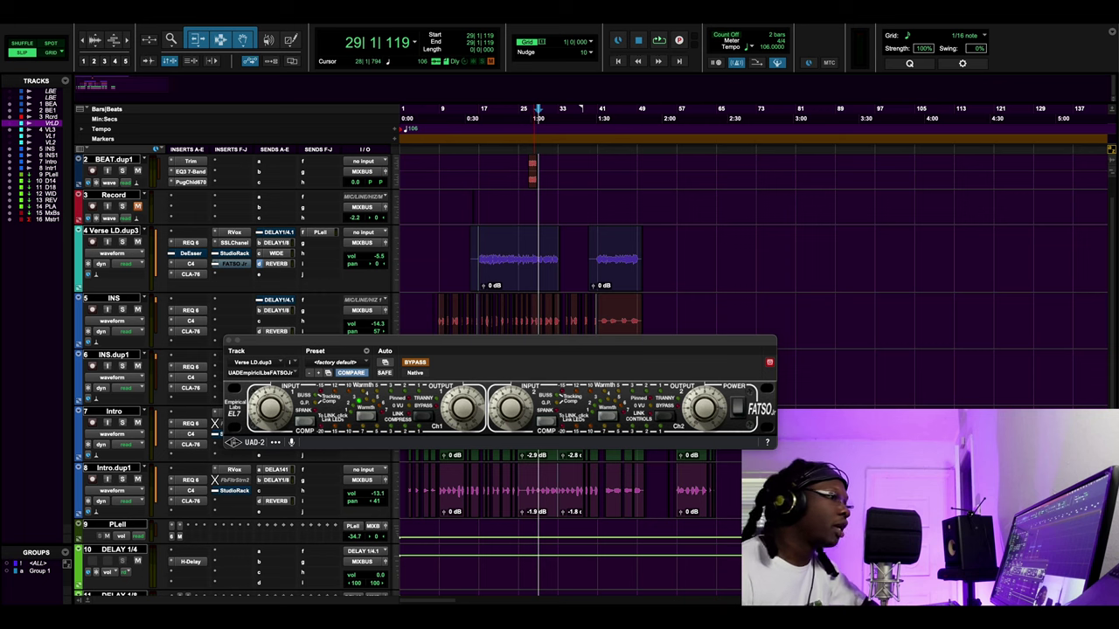
key(space)
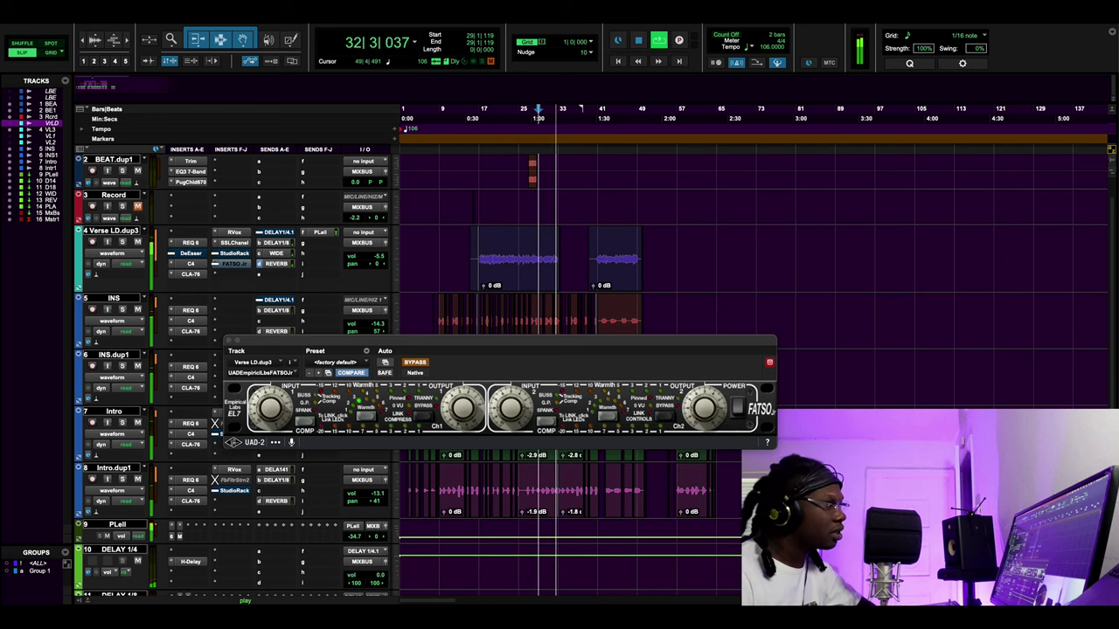
key(space)
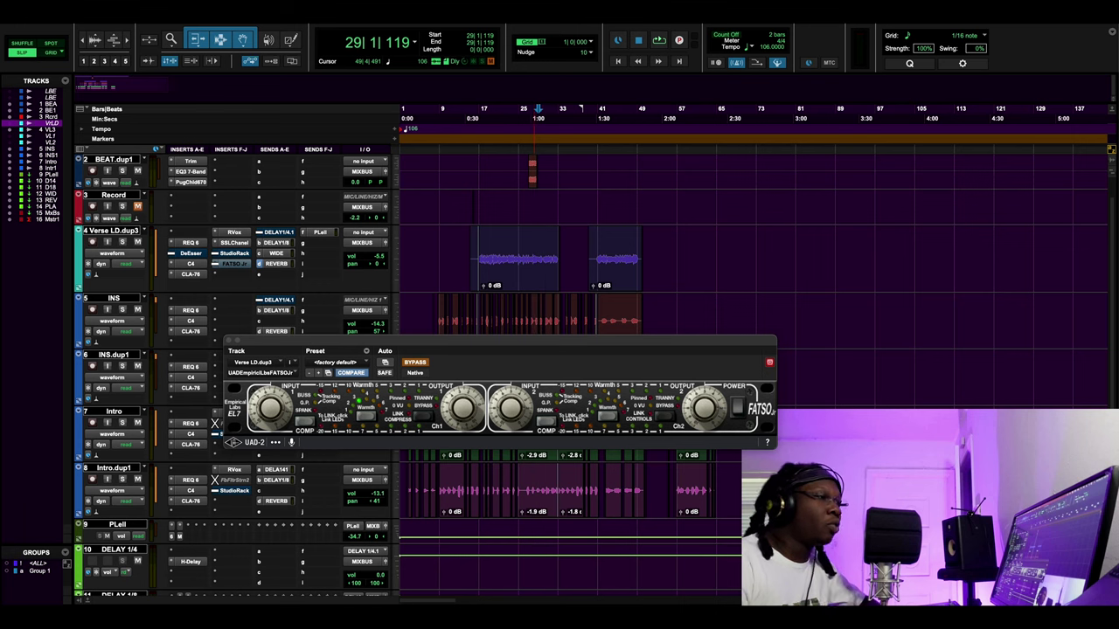
Take the FATSO Jr on Verse LD.dup3 out of bypass and audition the verse from the end of bar 28.
drag(505, 340, 559, 294)
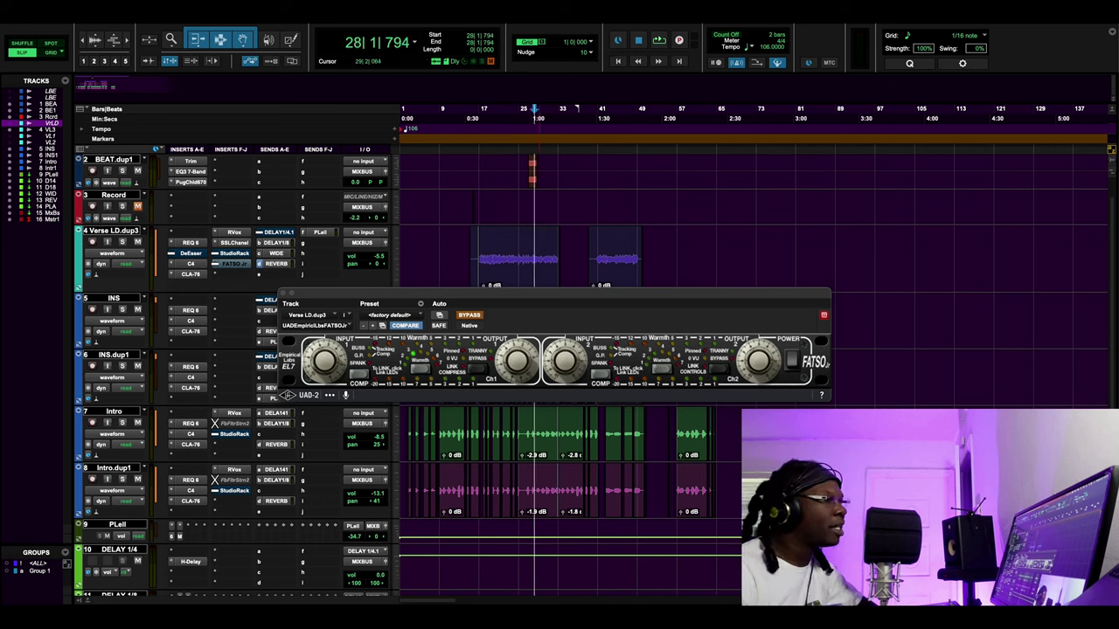
key(space)
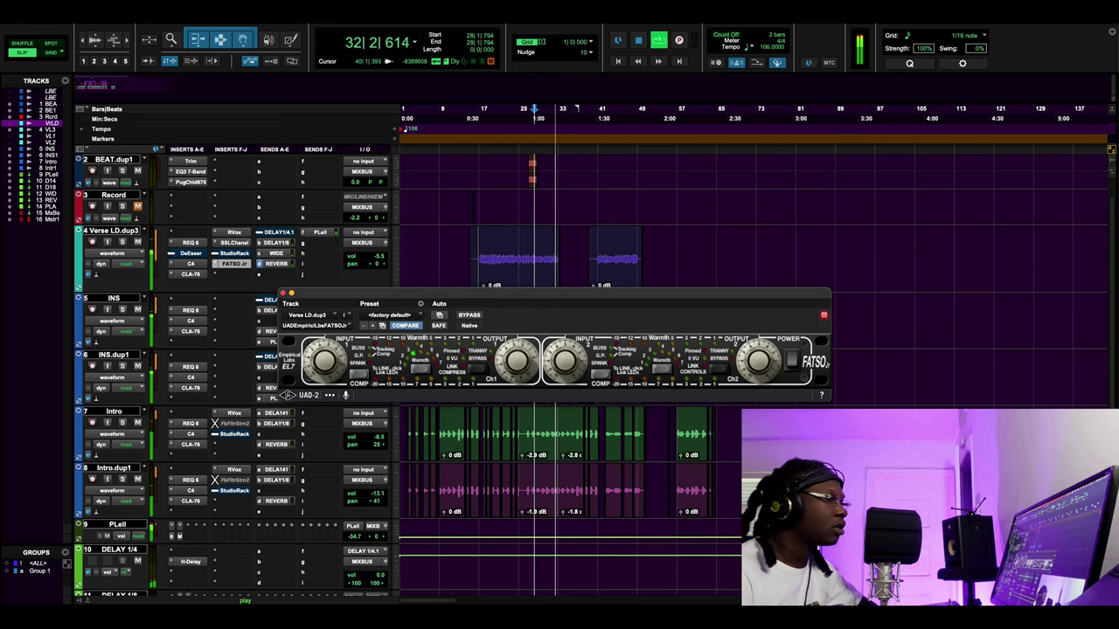
key(space)
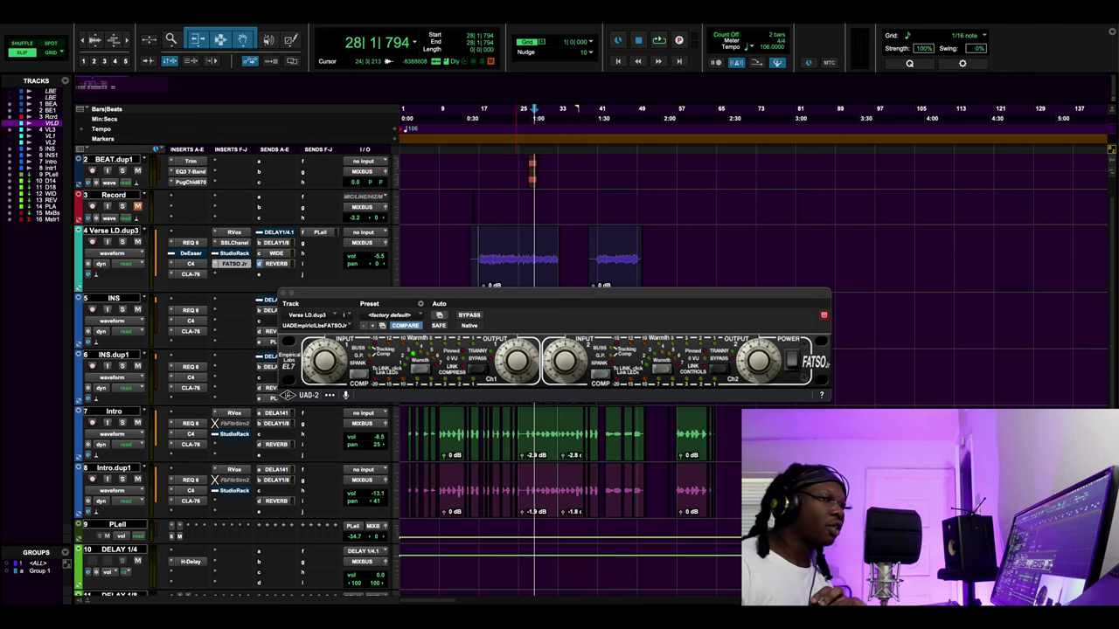
Review the DeEsser and FATSO Jr settings on the Verse LD.dup3 track.
click(190, 252)
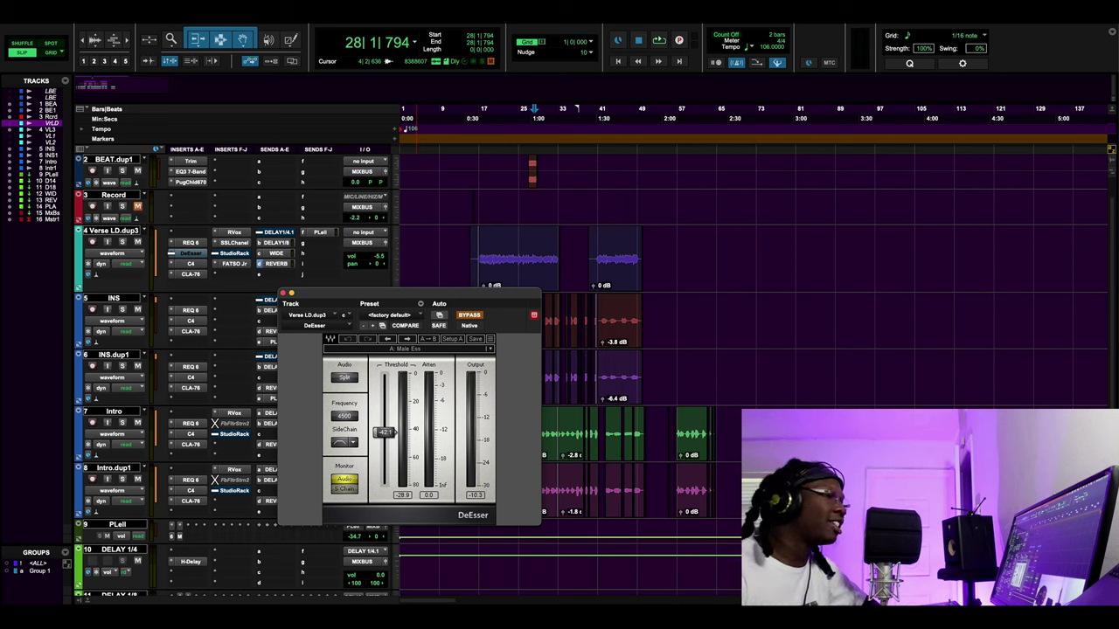
key(super+w)
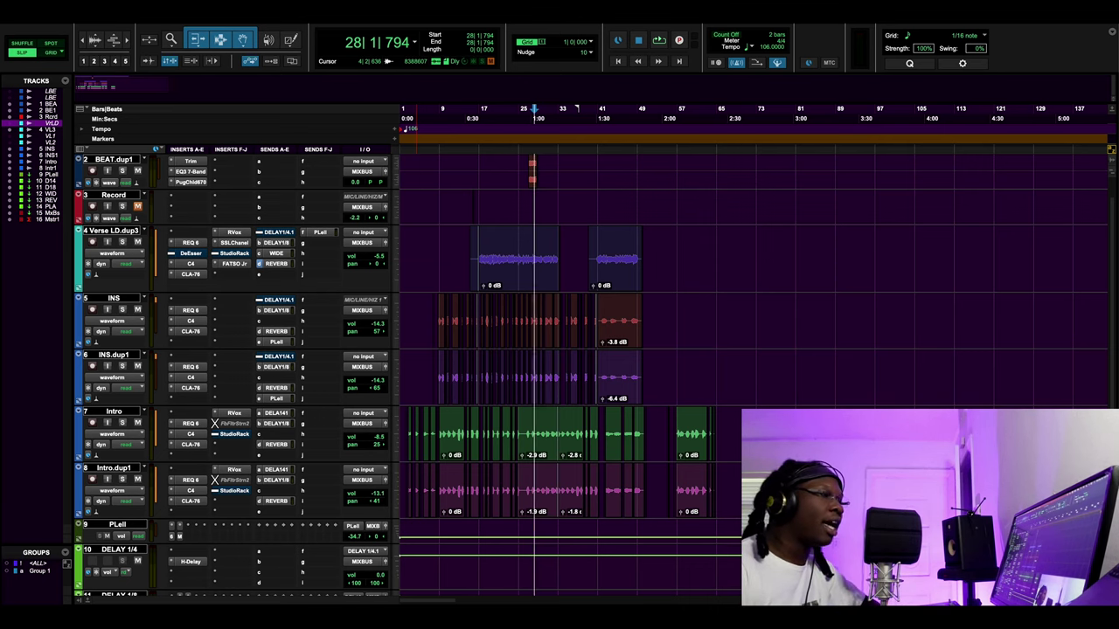
click(235, 263)
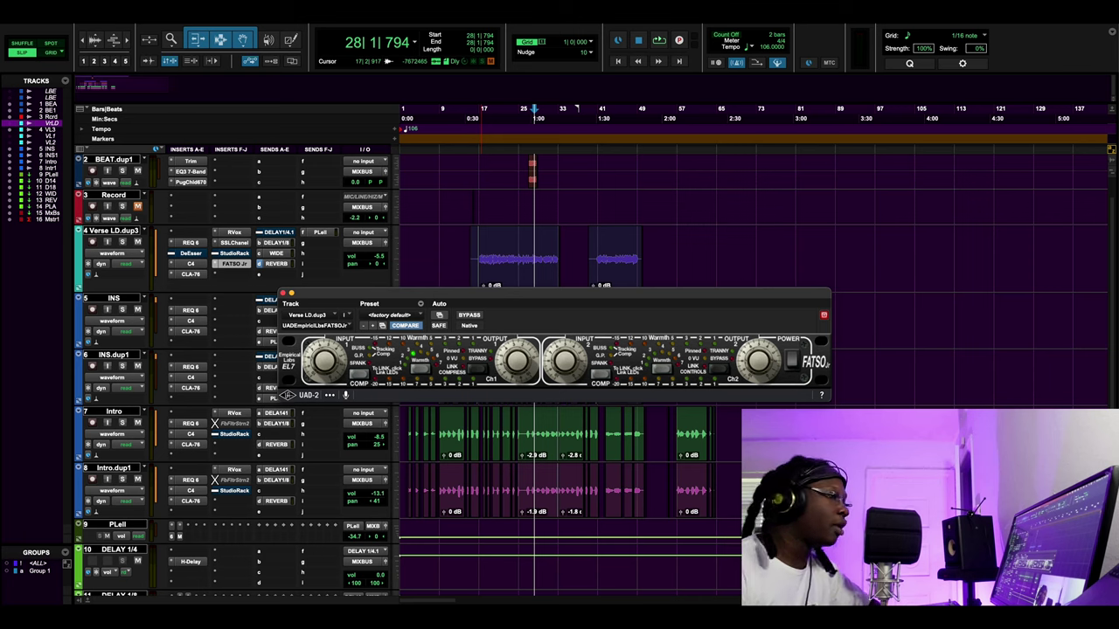
click(283, 294)
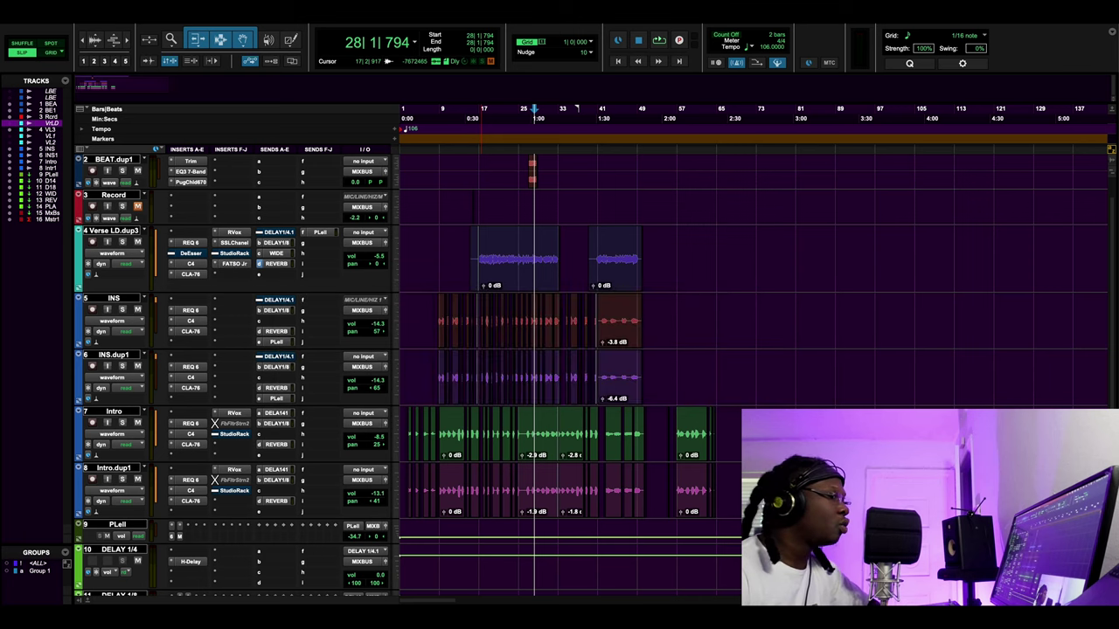
Examine the Studer A800 tape plugins in bands 2 and 3 of the MultBnd Split in Verse LD.dup3's StudioRack.
click(234, 253)
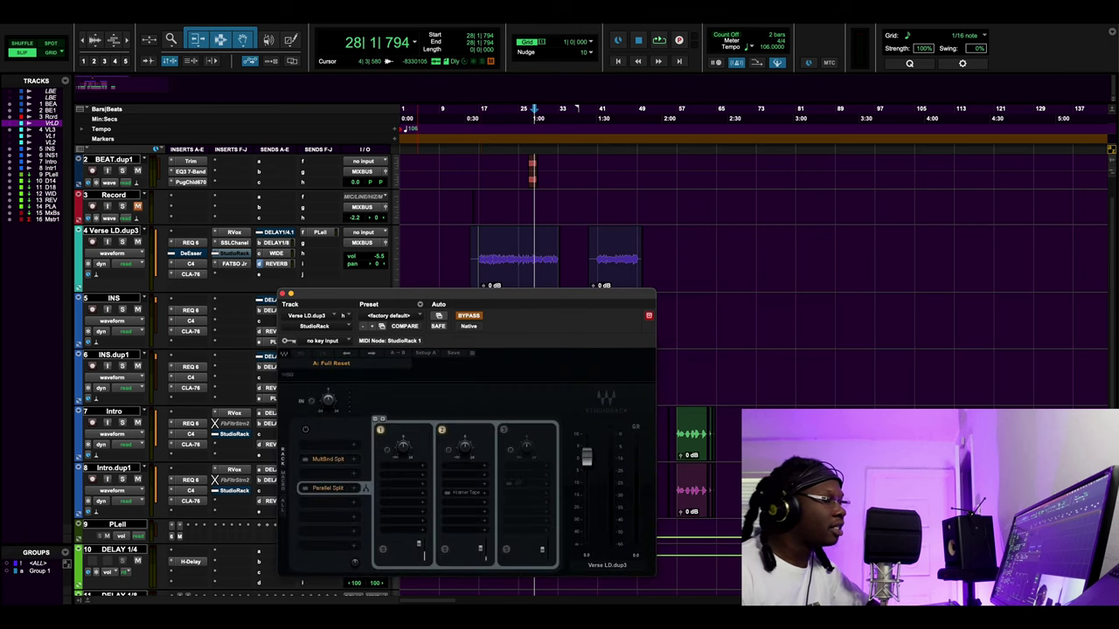
click(328, 459)
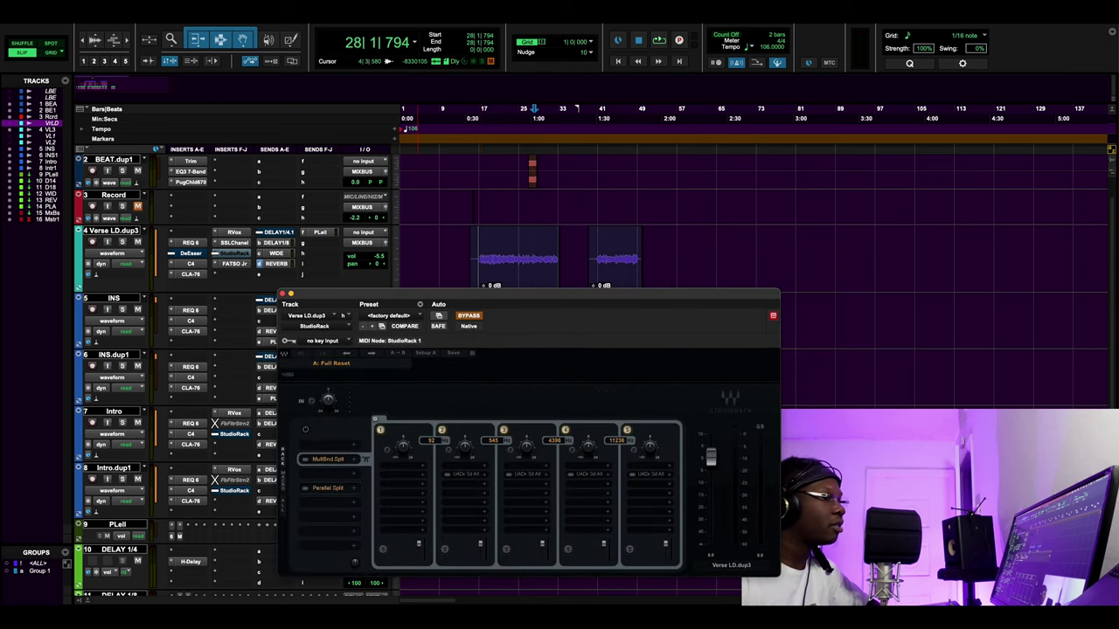
drag(485, 296, 514, 176)
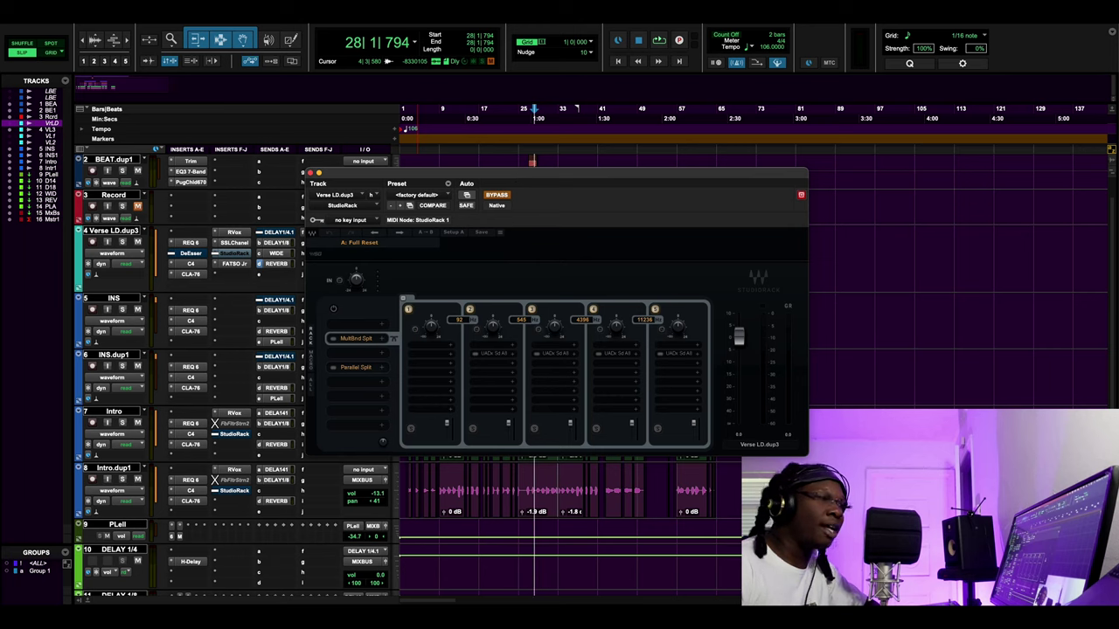
click(494, 353)
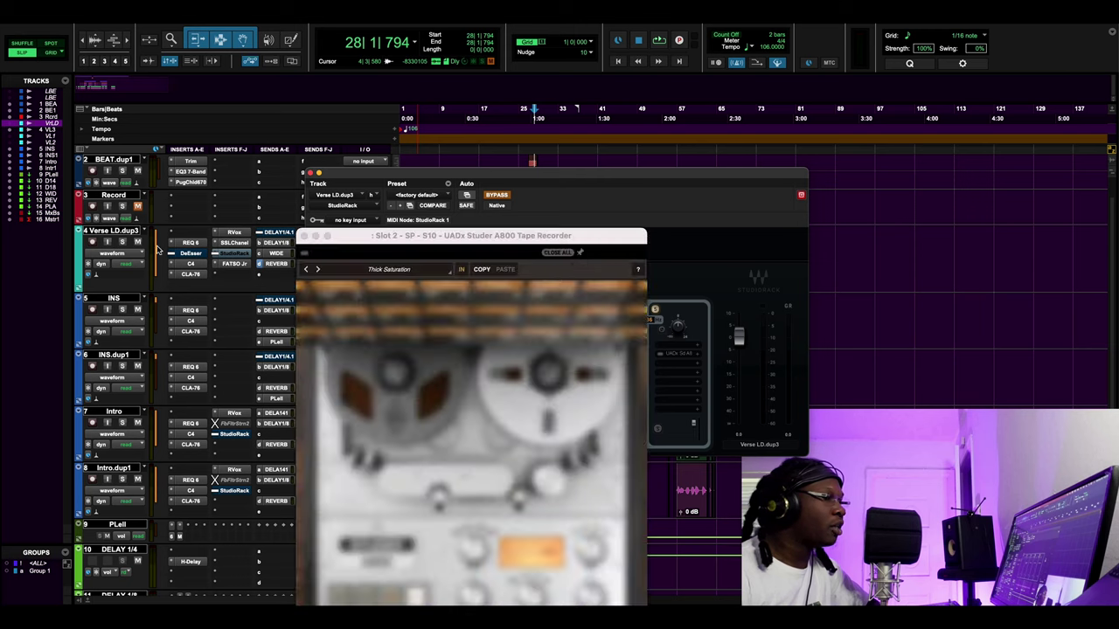
drag(471, 235, 455, 101)
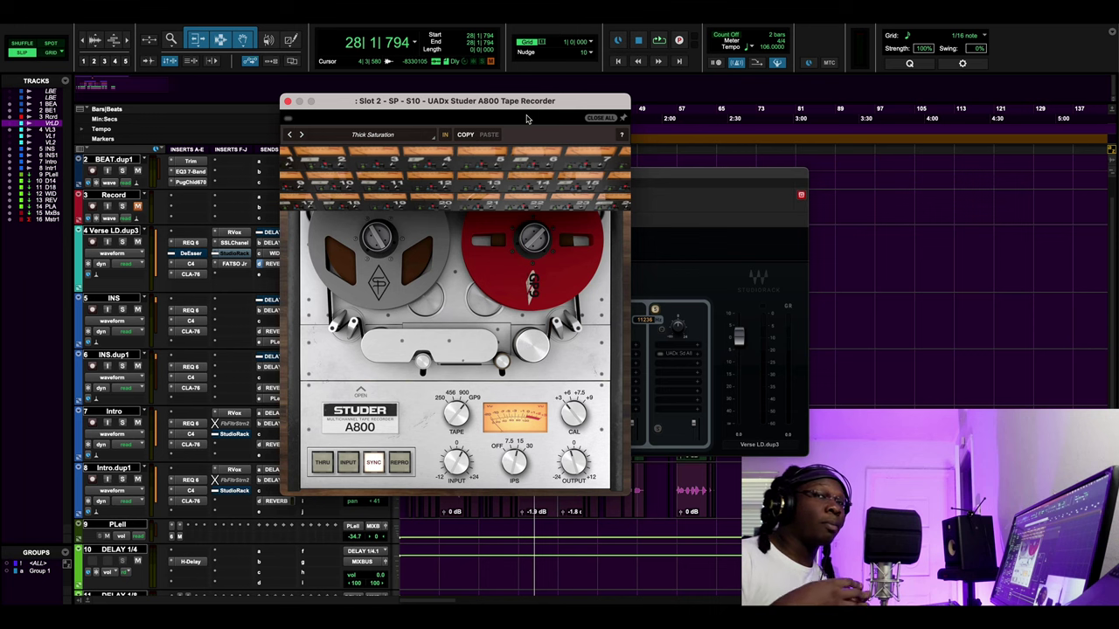
drag(454, 101, 333, 109)
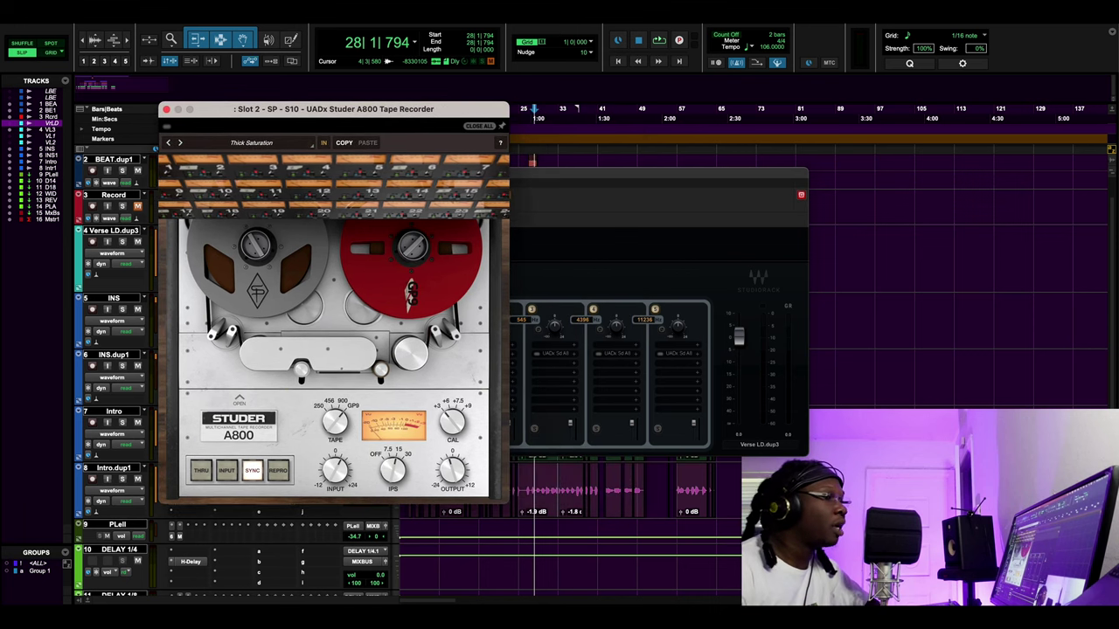
click(548, 353)
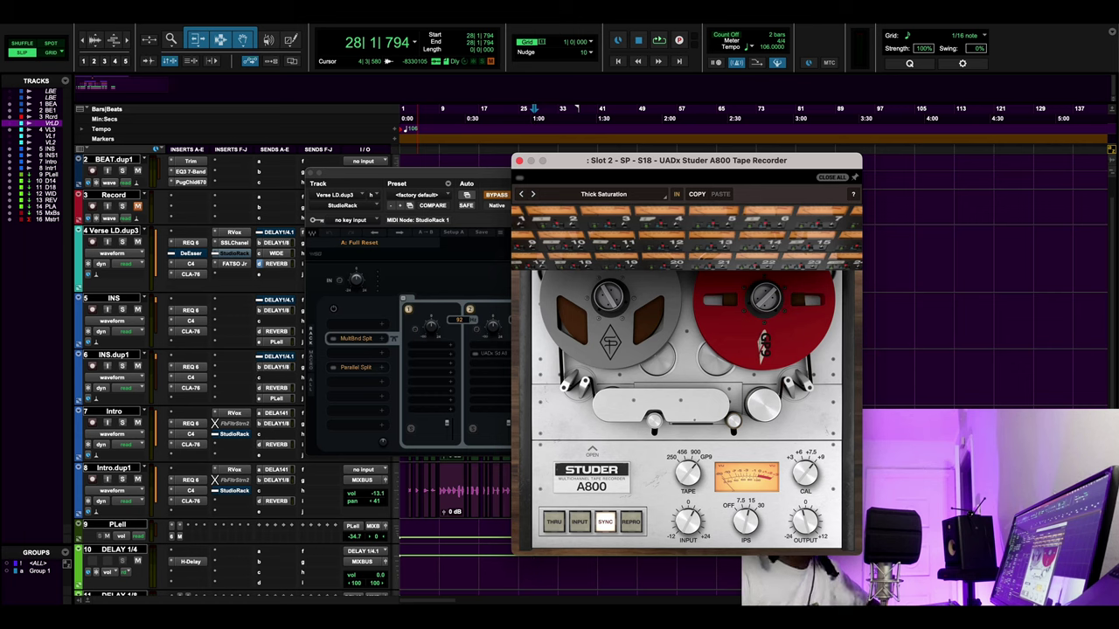
Take StudioRack on Verse LD.dup3 out of bypass and close the band 3 Studer A800 window.
click(496, 195)
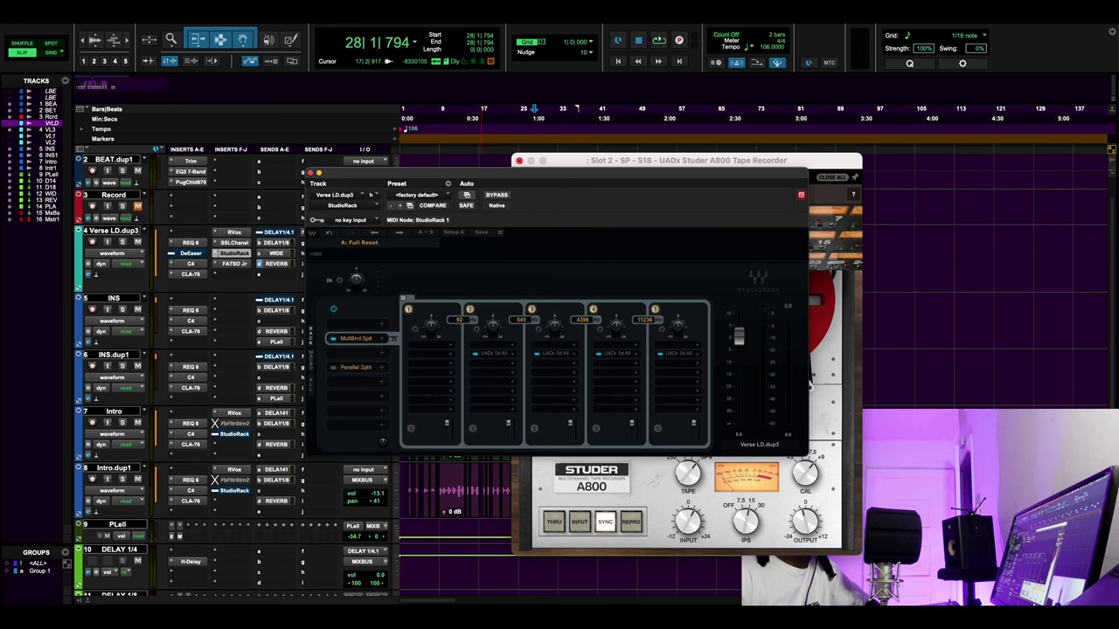
click(518, 160)
drag(519, 172, 507, 292)
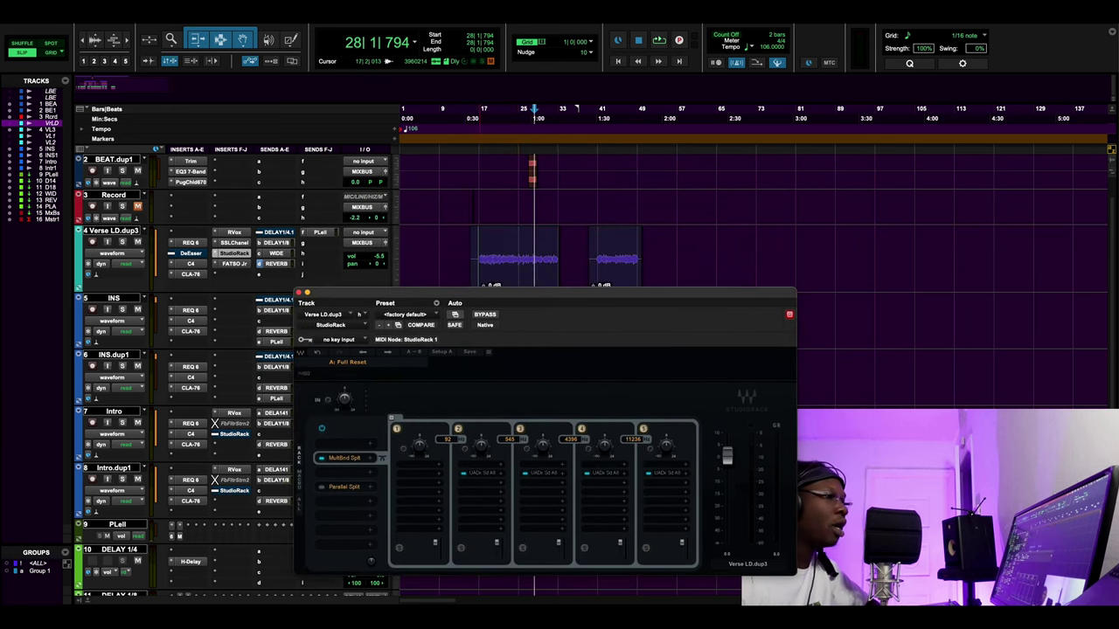
Audition the verse from bar 18 while toggling the MultBnd Split for comparison, and set StudioRack's output to -1.0.
click(482, 245)
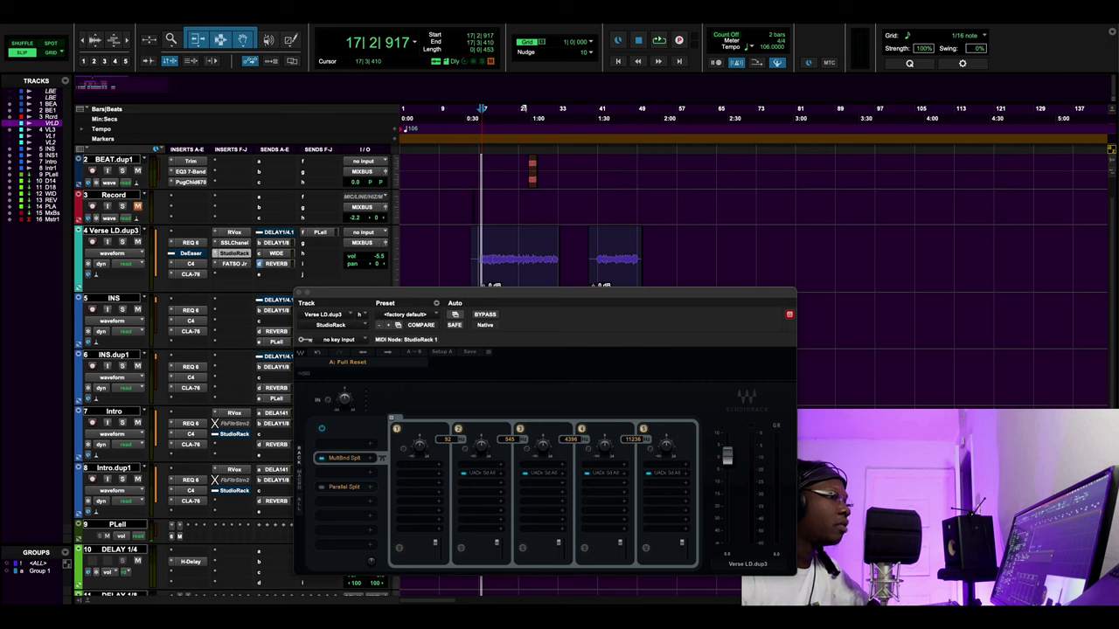
click(487, 245)
key(space)
drag(609, 292, 632, 151)
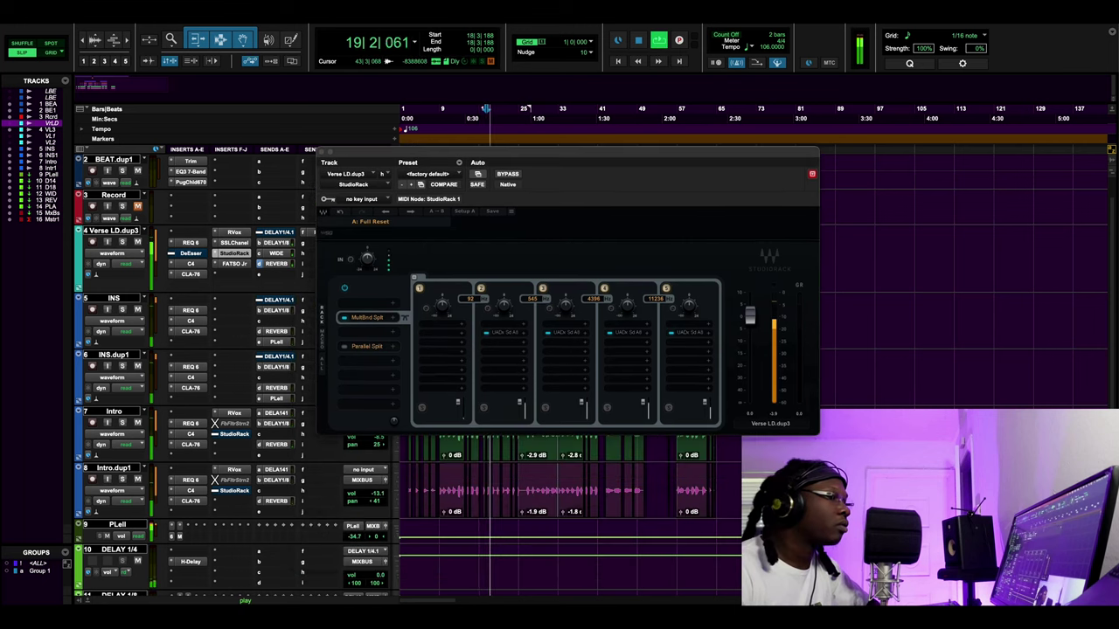
click(345, 320)
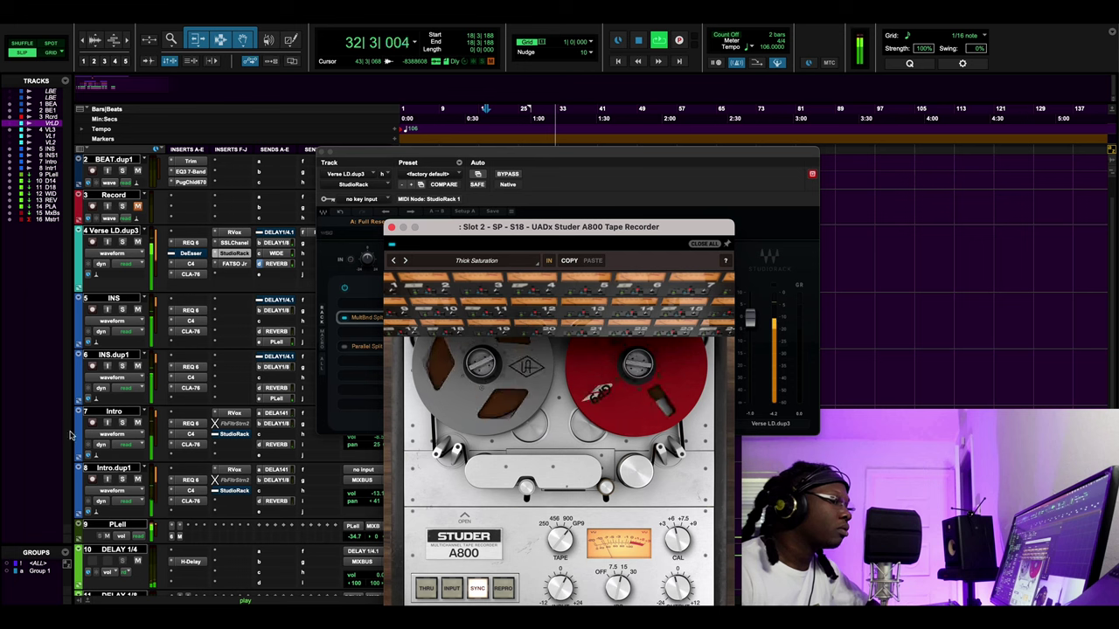
click(390, 227)
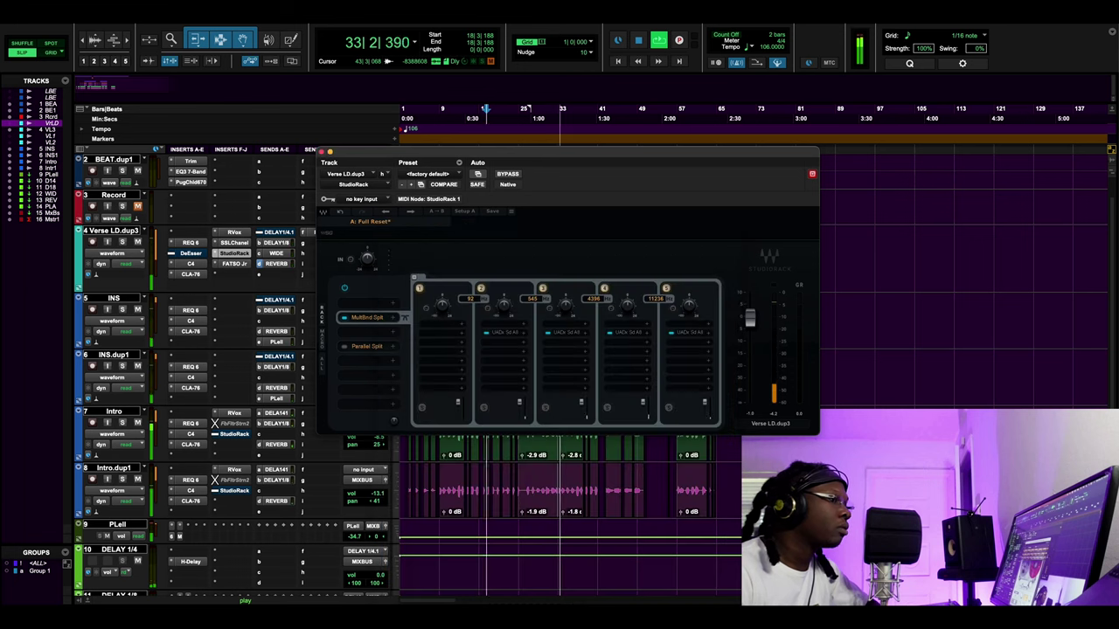
key(space)
key(space)
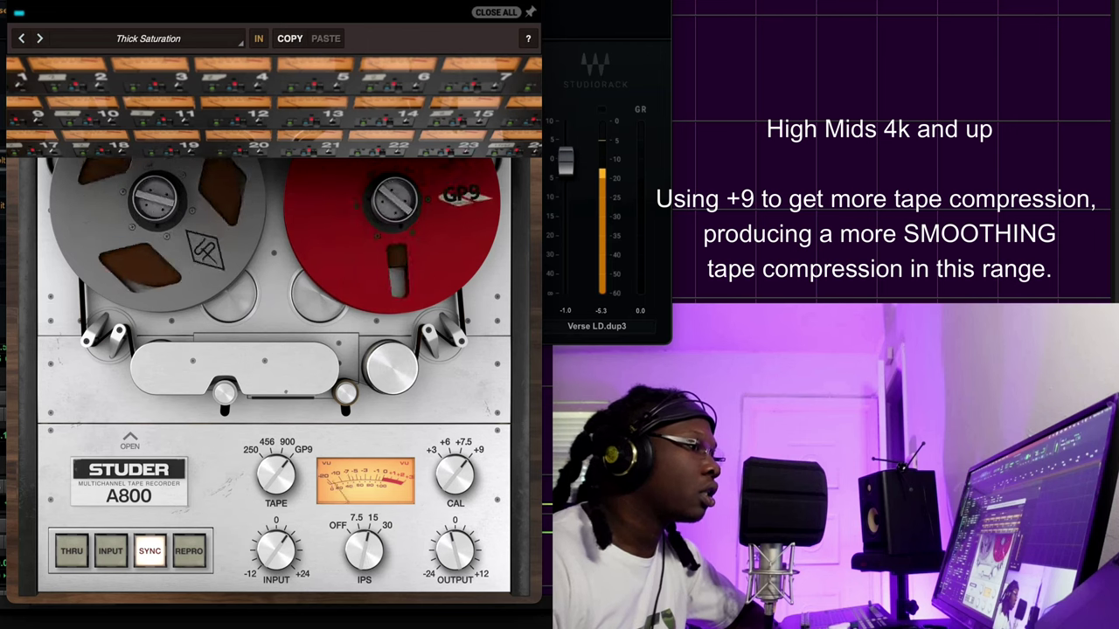
Examine the Studer A800 tape, calibration, input, IPS and output settings in the remaining MultBnd Split bands and band 2.
key(super+w)
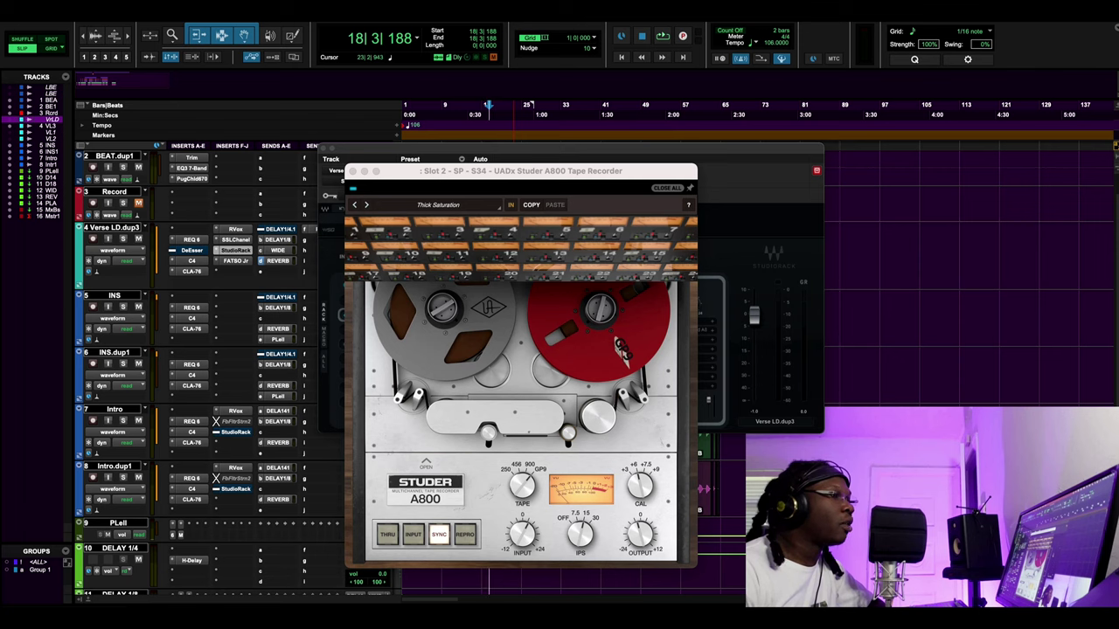
click(352, 172)
click(509, 329)
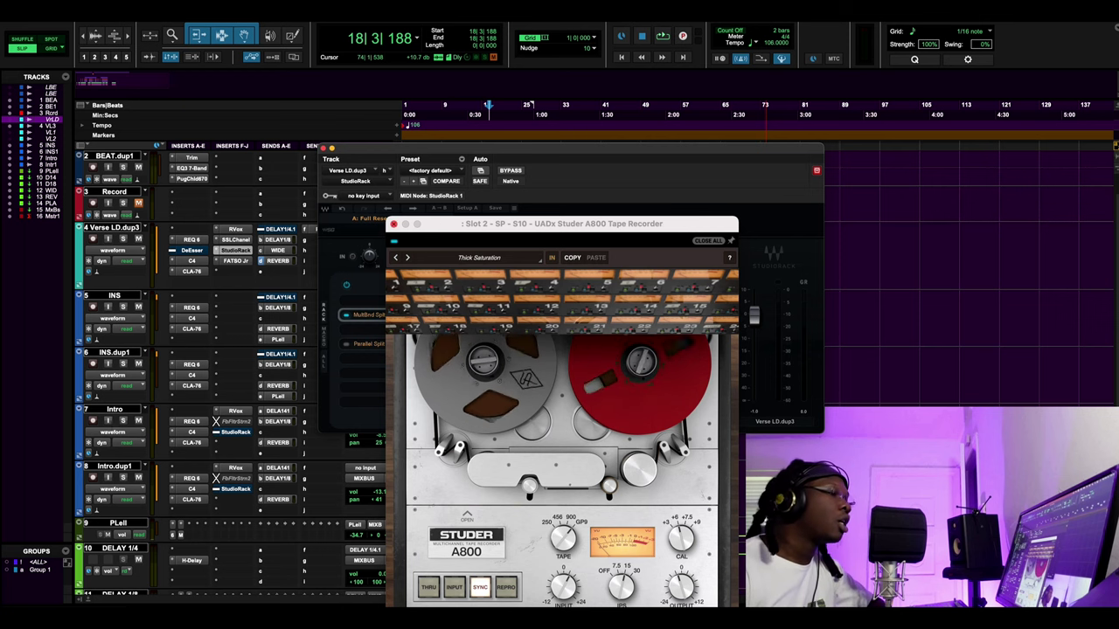
click(393, 224)
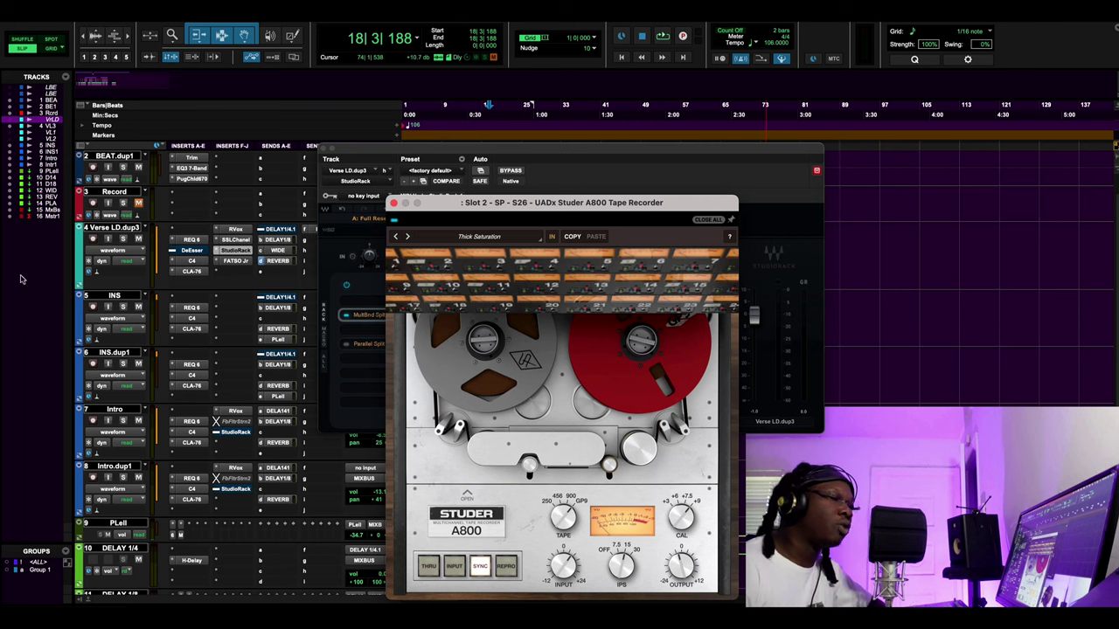
click(393, 203)
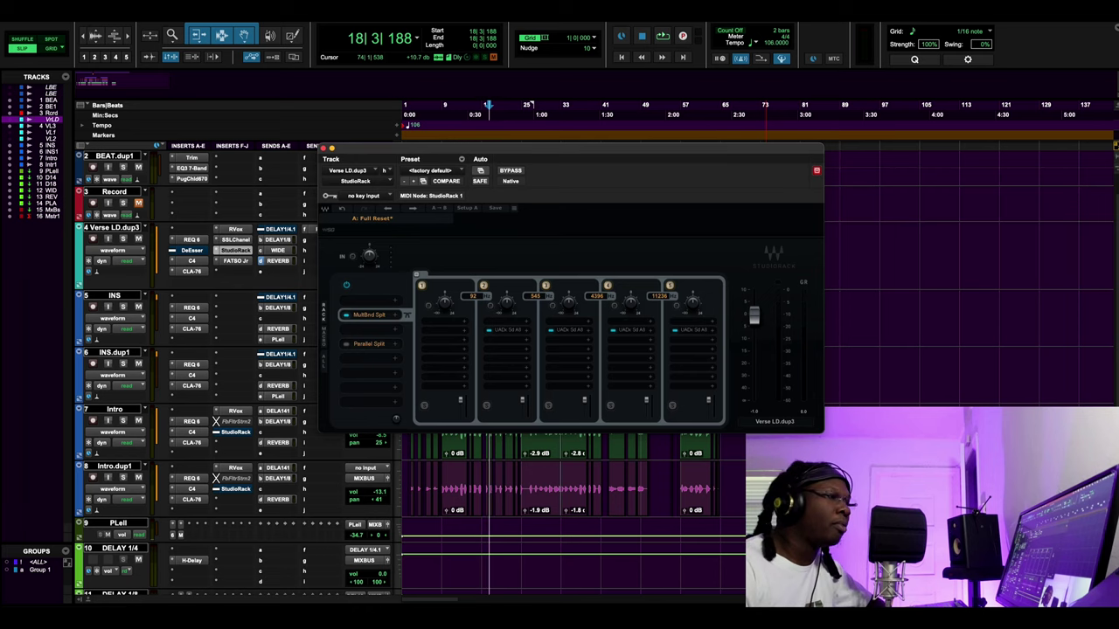
Open the Kramer Tape on chain 2 of StudioRack's Parallel Split, adjust its Flux and position its window clear of the rack.
click(369, 343)
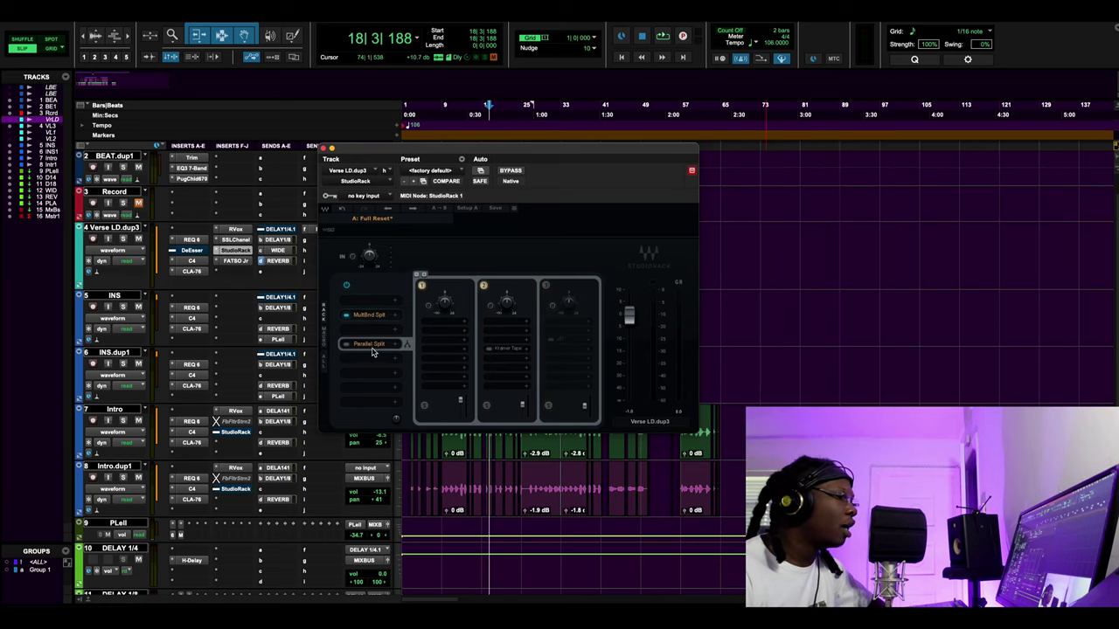
click(506, 348)
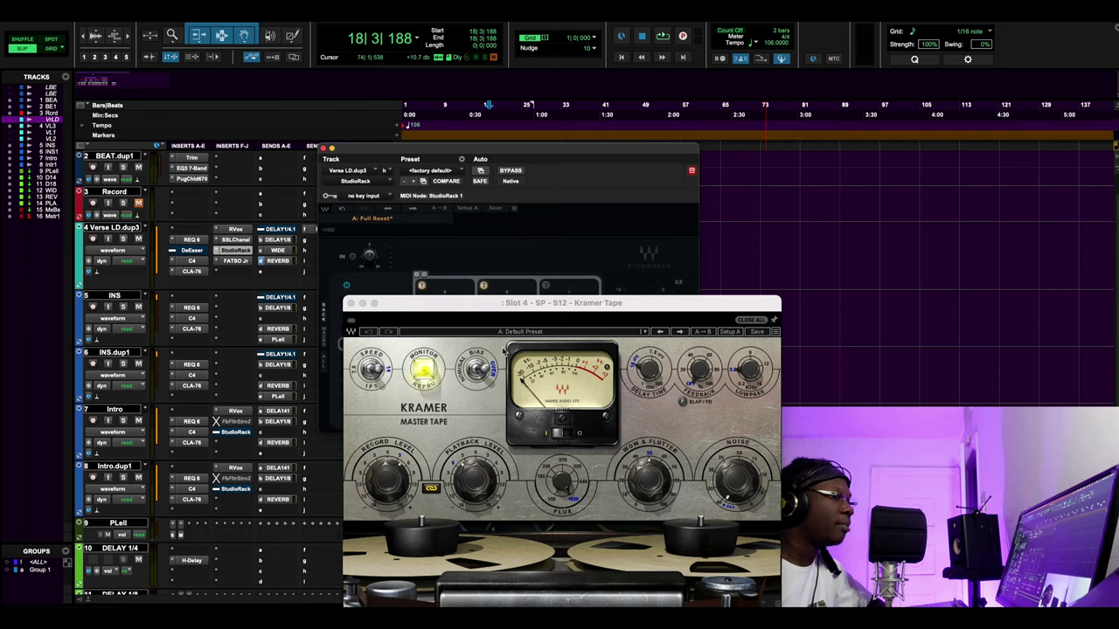
drag(525, 302, 592, 171)
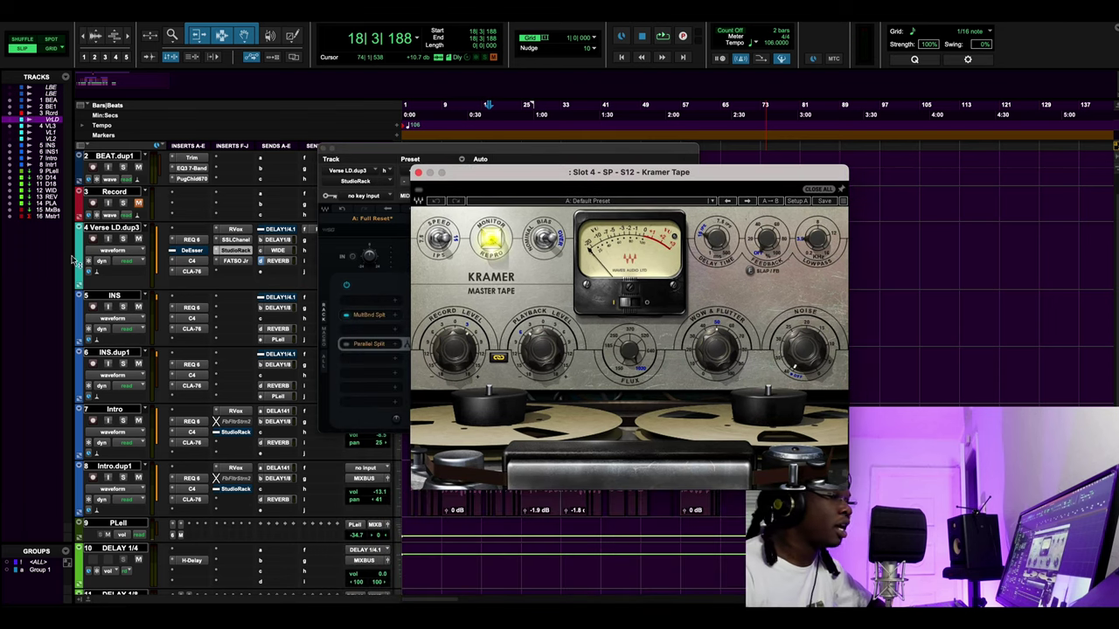
drag(630, 350, 630, 388)
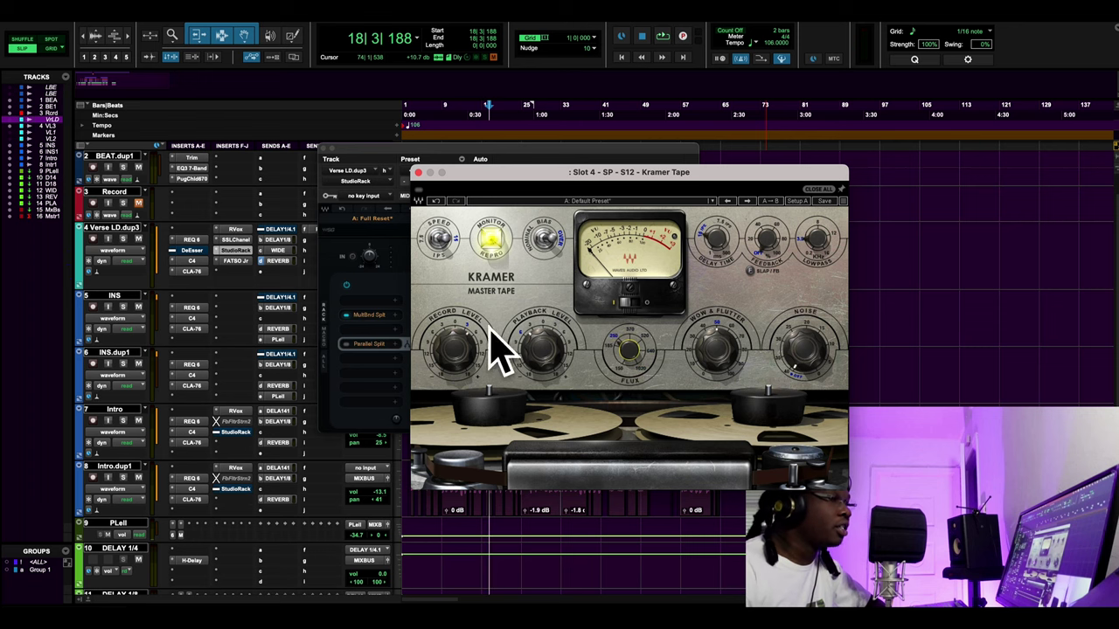
click(795, 378)
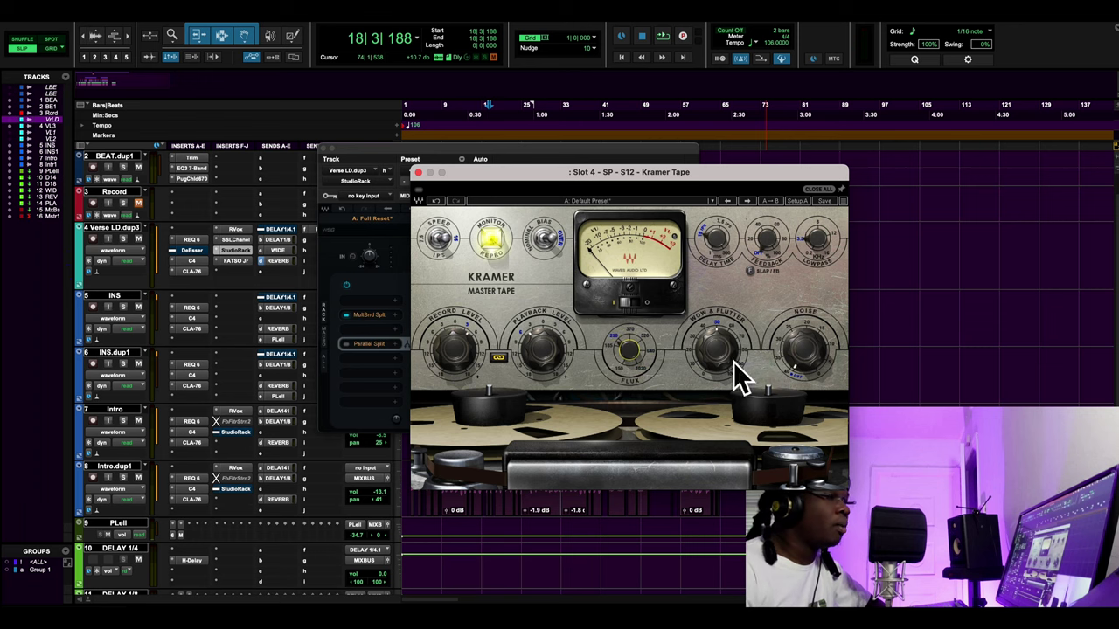
mouse_move(777, 350)
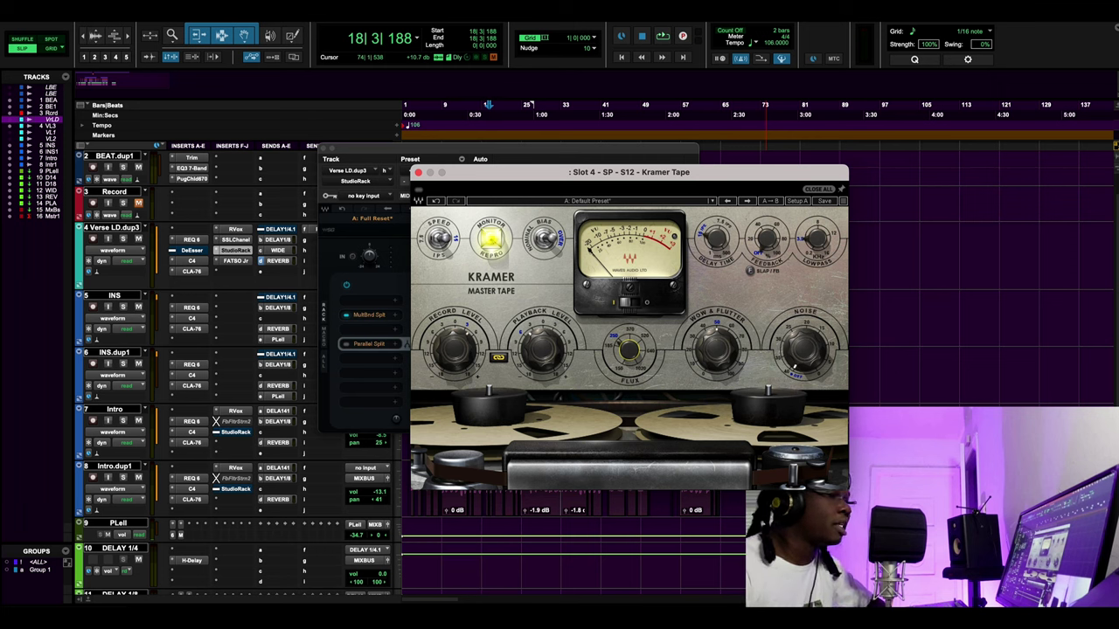
drag(629, 171, 843, 145)
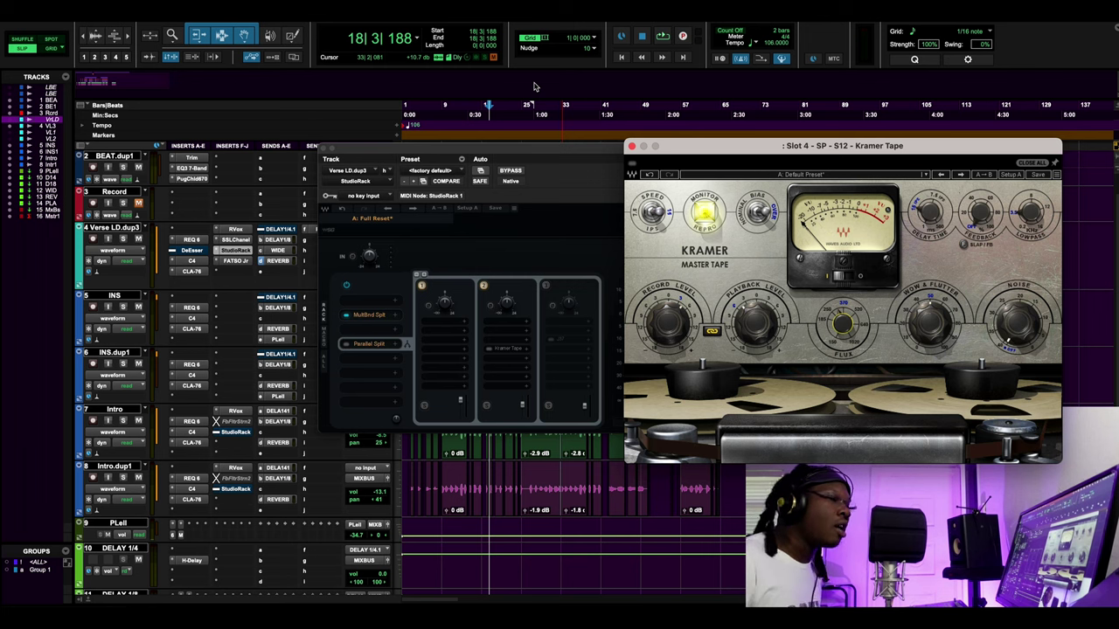
Play the verse from bar 19 and enable the Parallel Split with the Kramer Tape on its chain 2.
click(492, 104)
key(space)
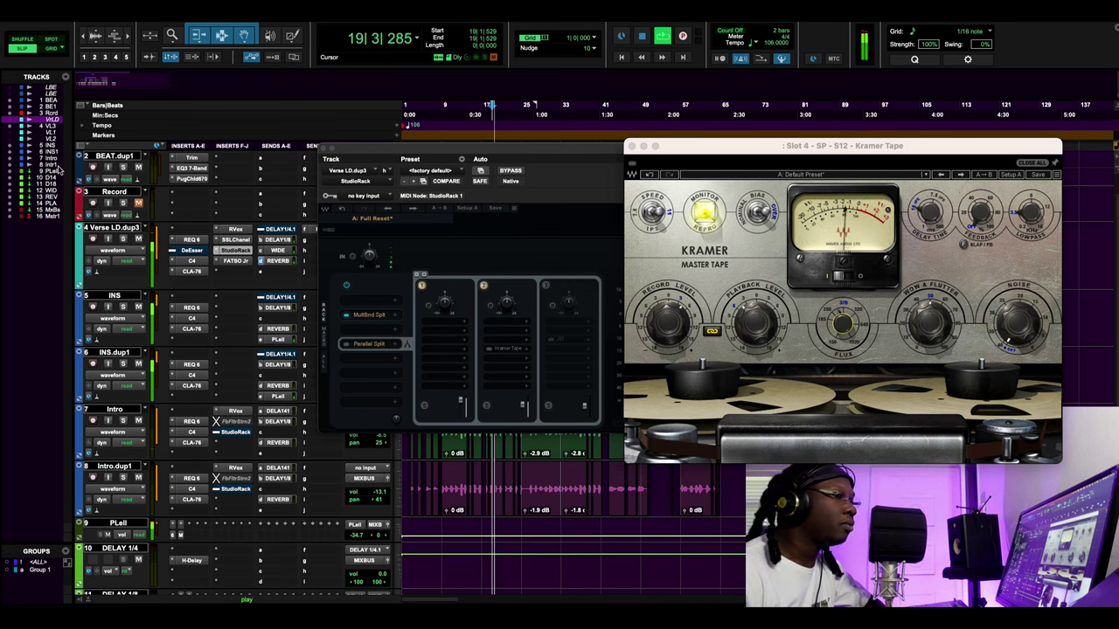
click(492, 350)
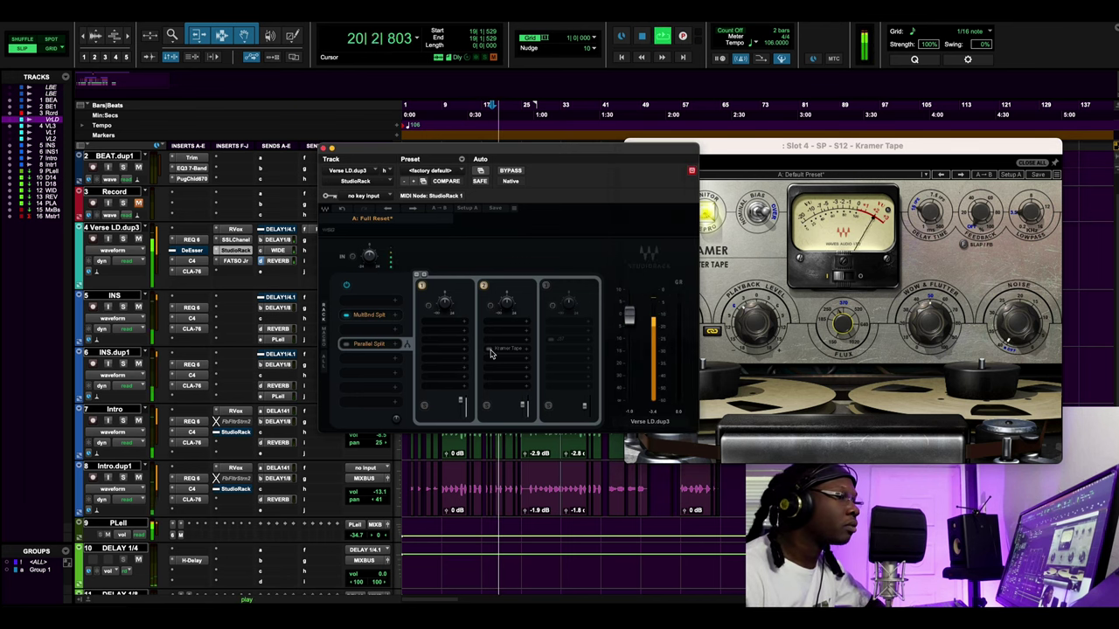
click(346, 345)
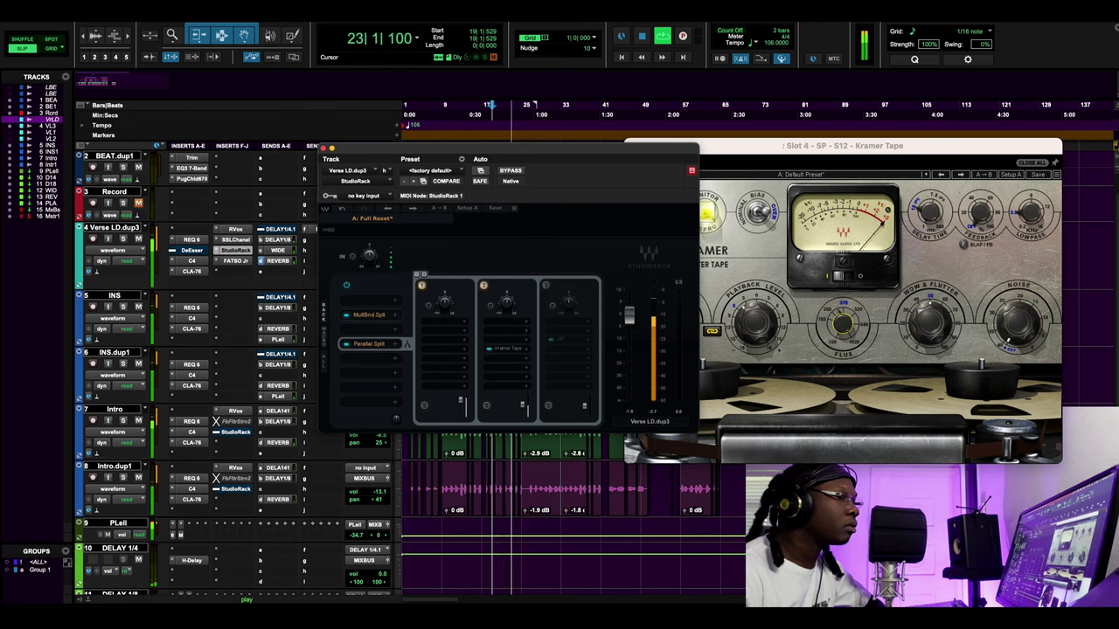
Try the Kramer Tape in the main rack and return it to chain 2, auditioning the verse with chain 2 off and on.
drag(401, 359, 370, 358)
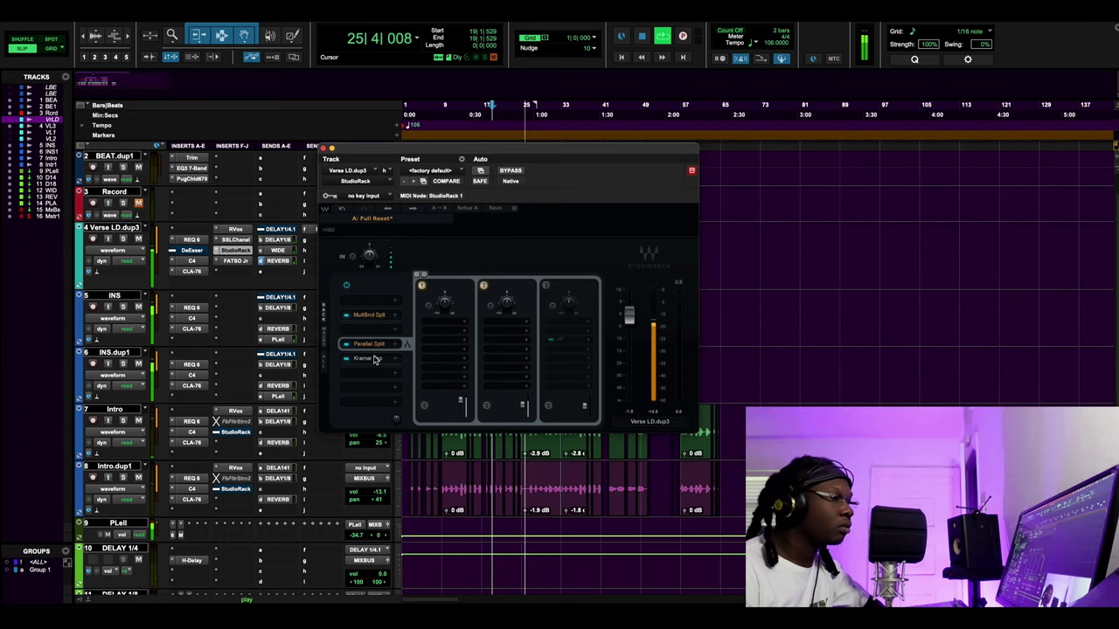
drag(374, 360, 507, 348)
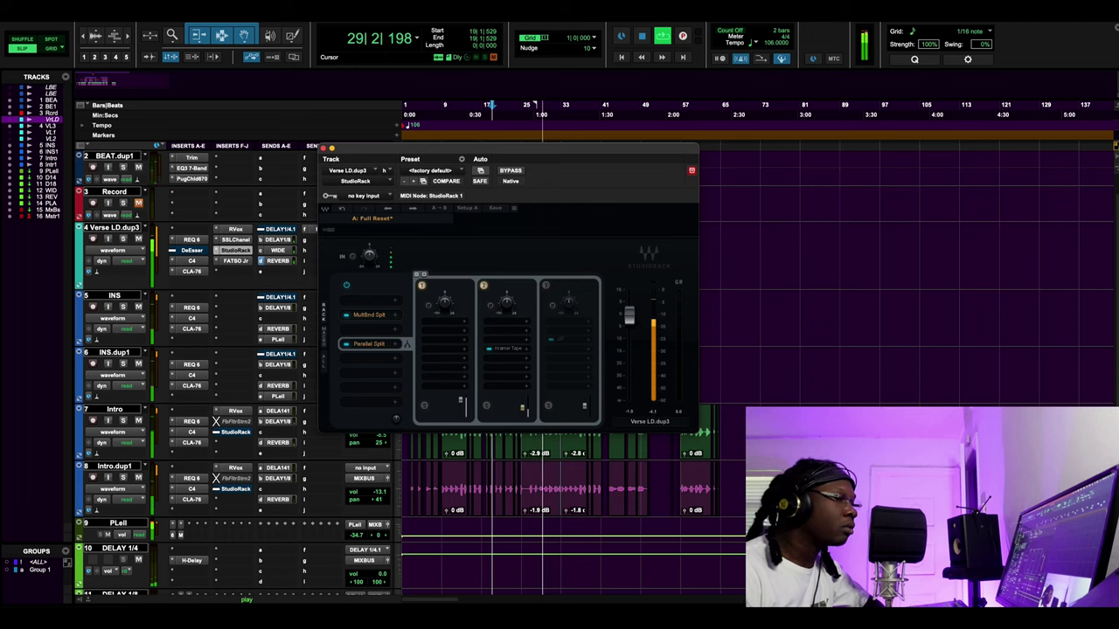
click(484, 285)
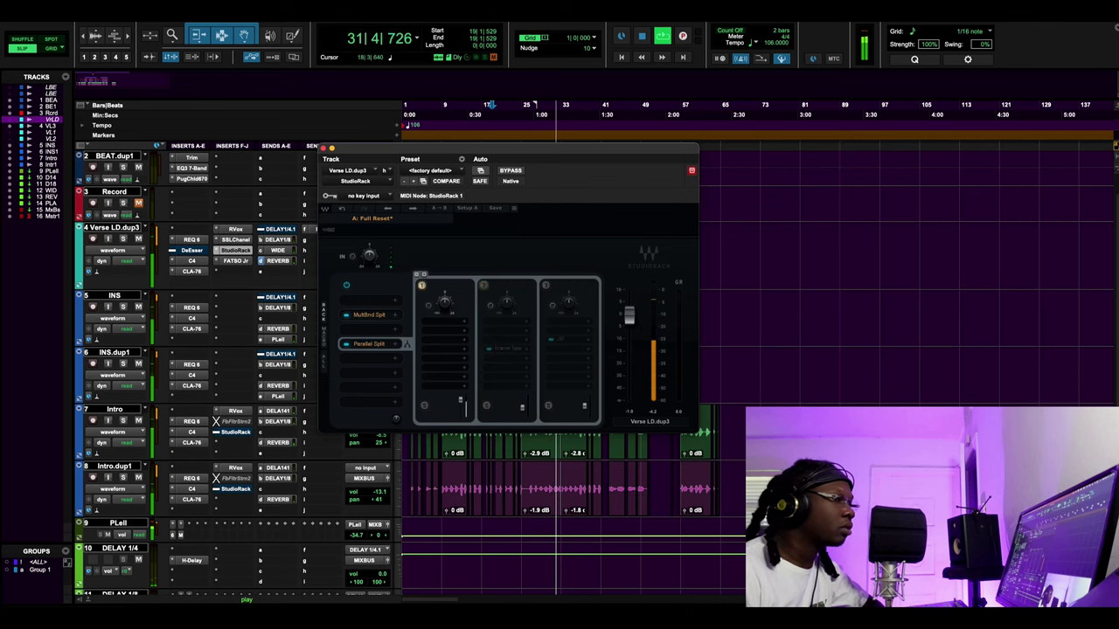
click(488, 105)
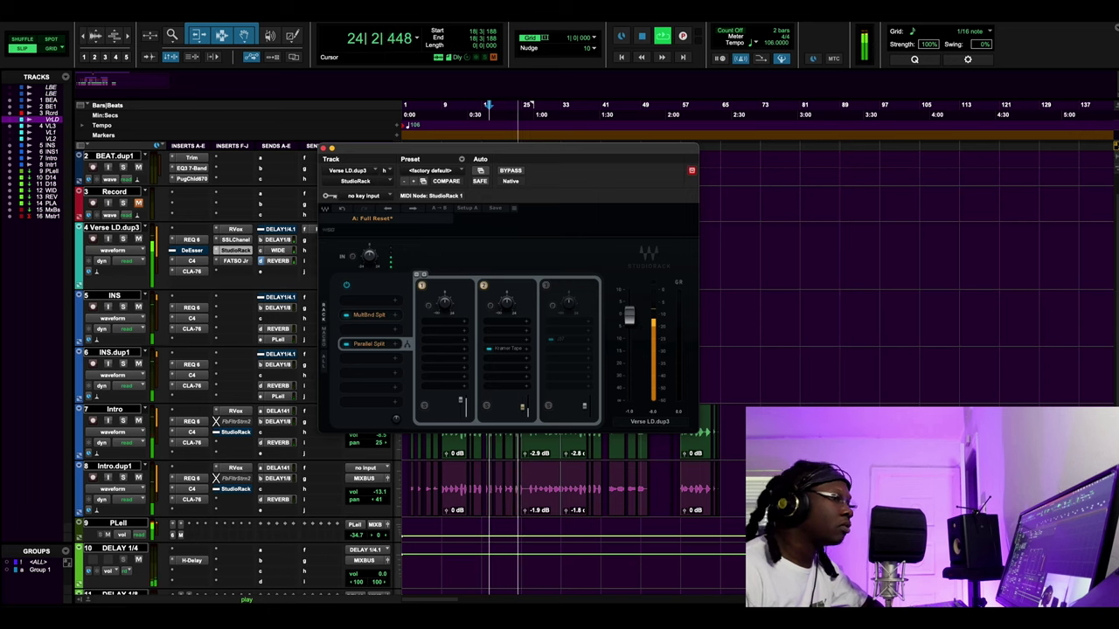
Adjust the Flux of the Kramer Tape on chain 2 during playback, close its window and stop playback.
click(506, 348)
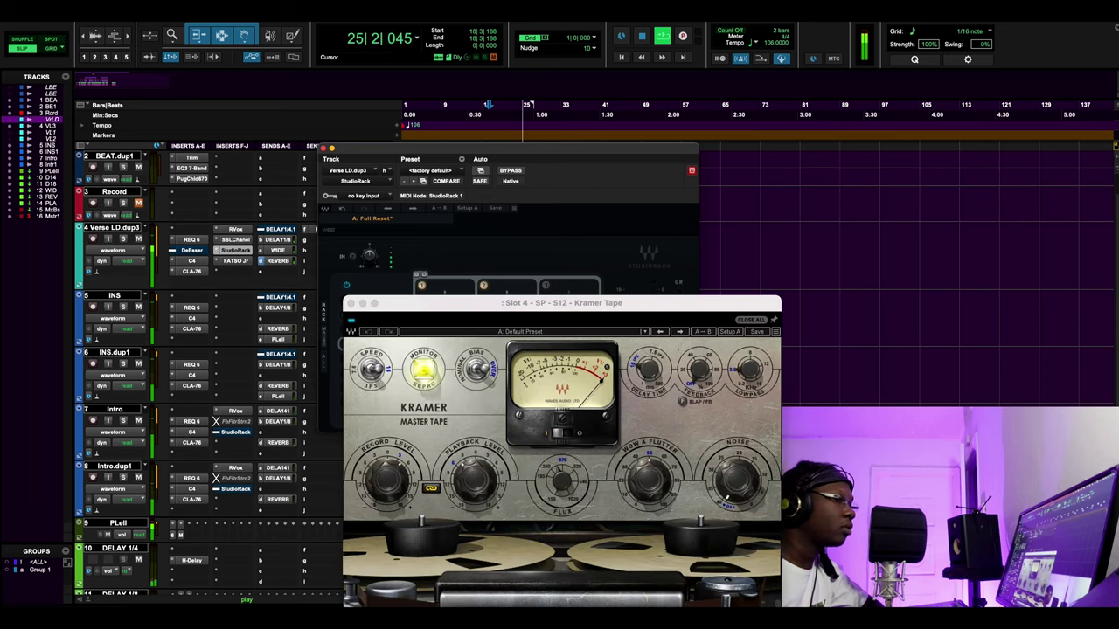
drag(562, 481, 562, 453)
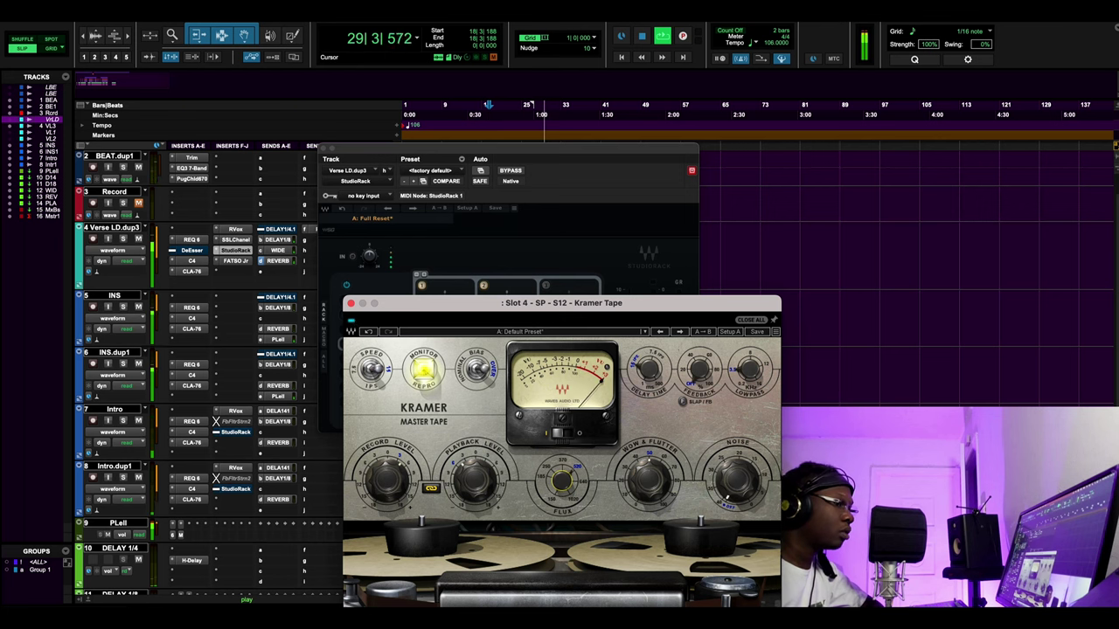
click(350, 303)
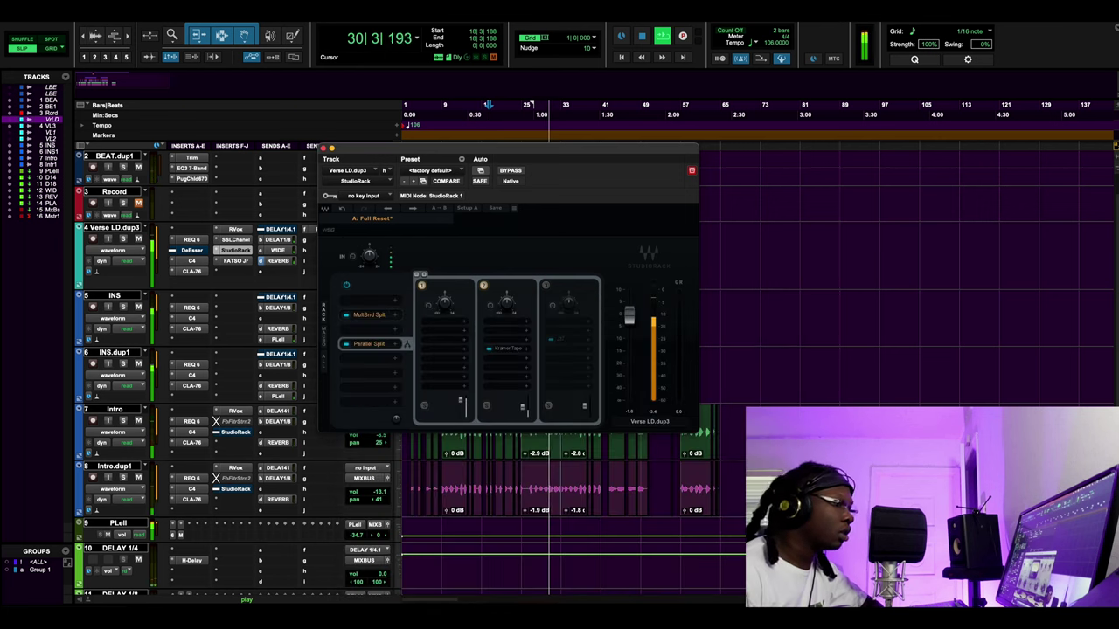
key(space)
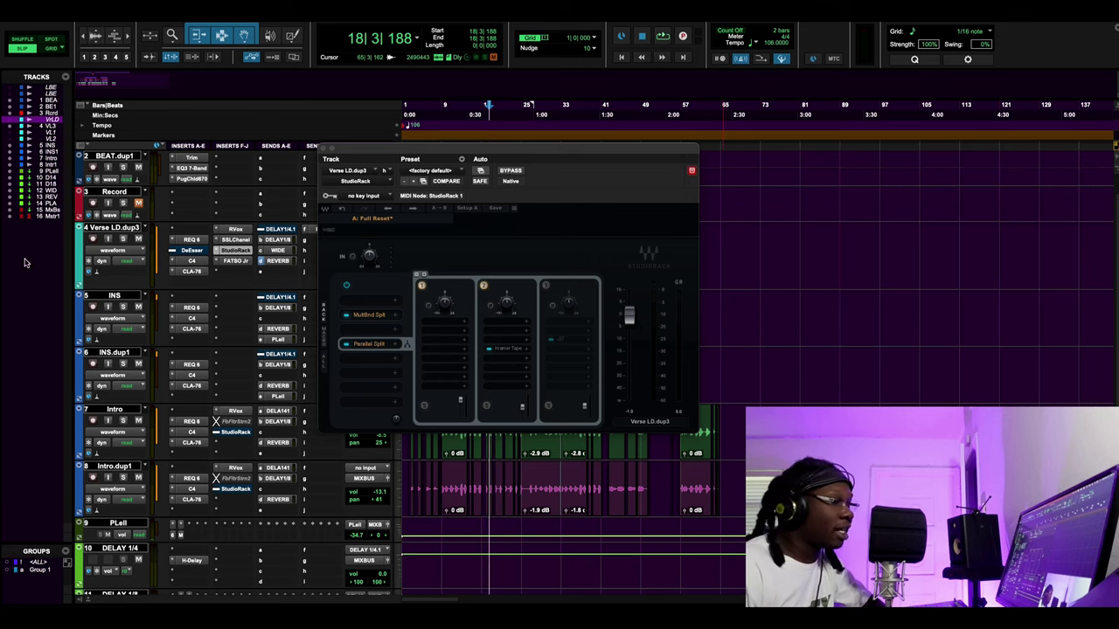
Open the J37 tape on chain 3 of the Parallel Split and arrange its window and StudioRack to expose the timeline.
click(571, 341)
drag(559, 249, 309, 112)
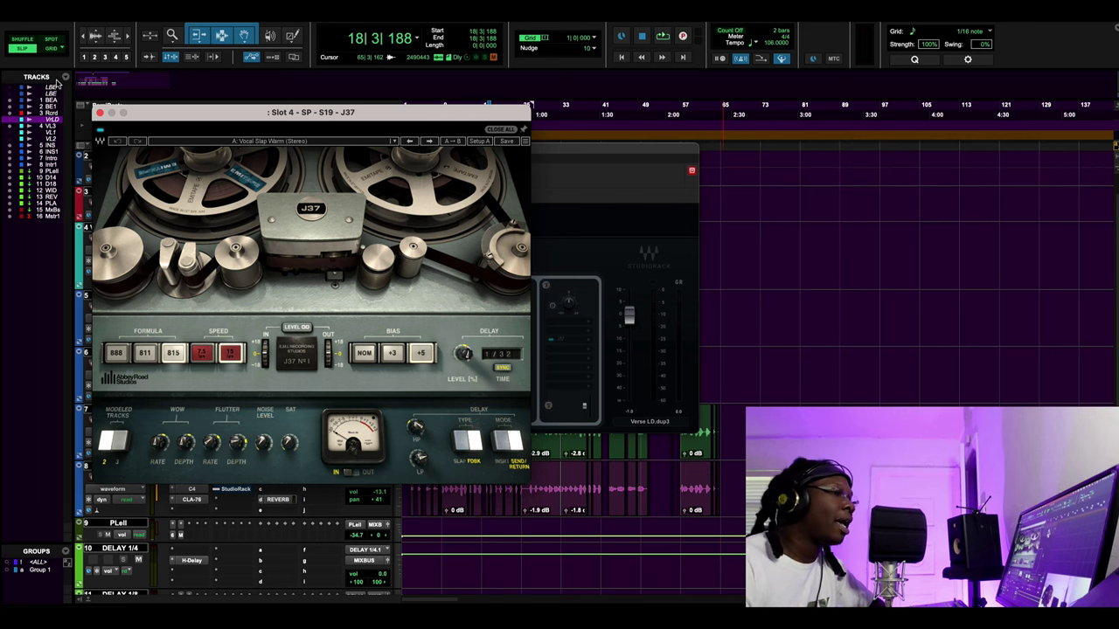
click(612, 149)
drag(612, 149, 590, 334)
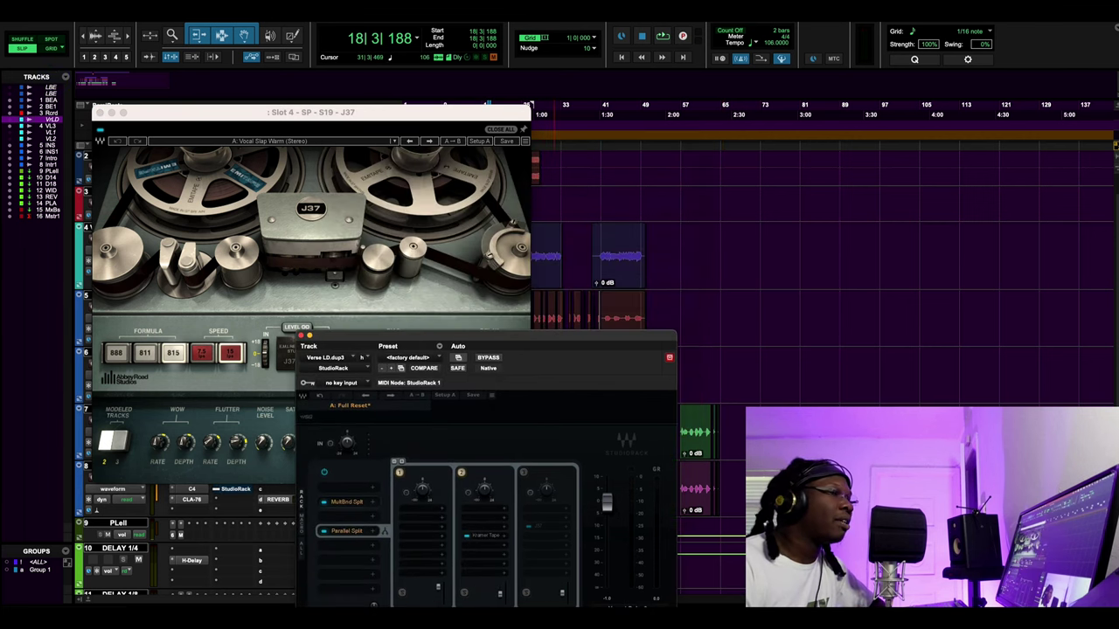
drag(524, 111, 479, 73)
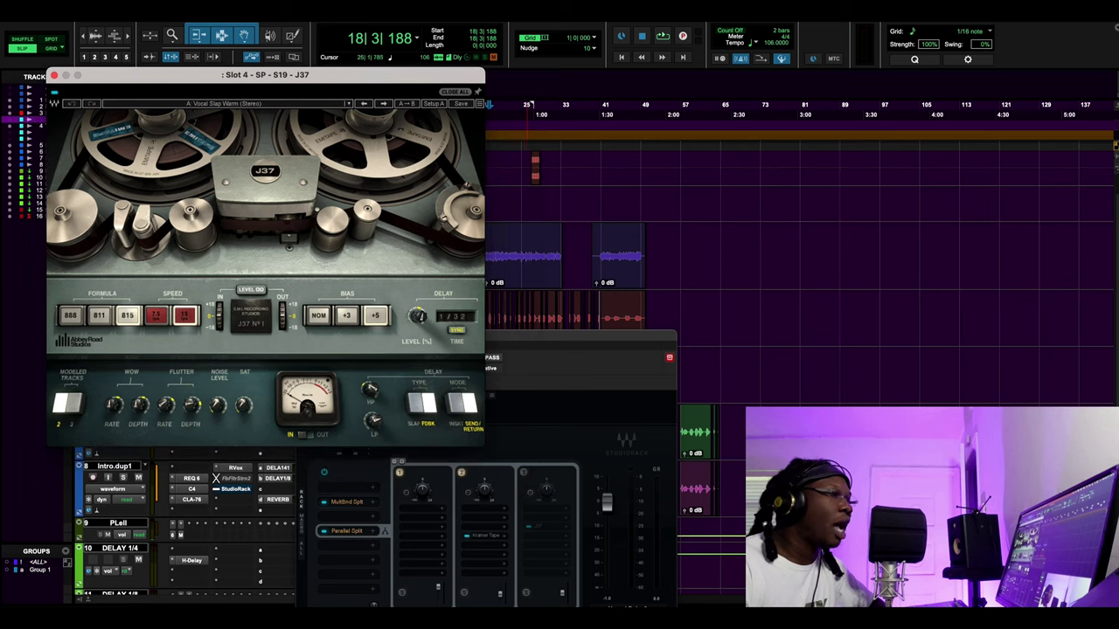
Play the verse from bars 25 and 20, switching the J37's chain 3 on and off for comparison, and leave it enabled.
click(523, 106)
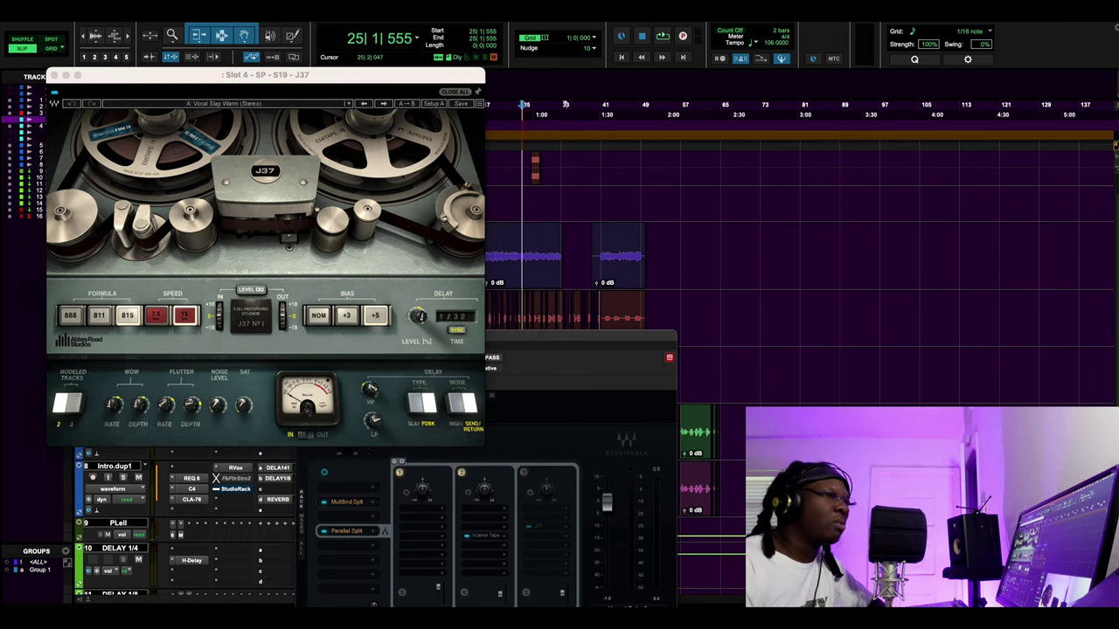
key(space)
drag(581, 337, 611, 264)
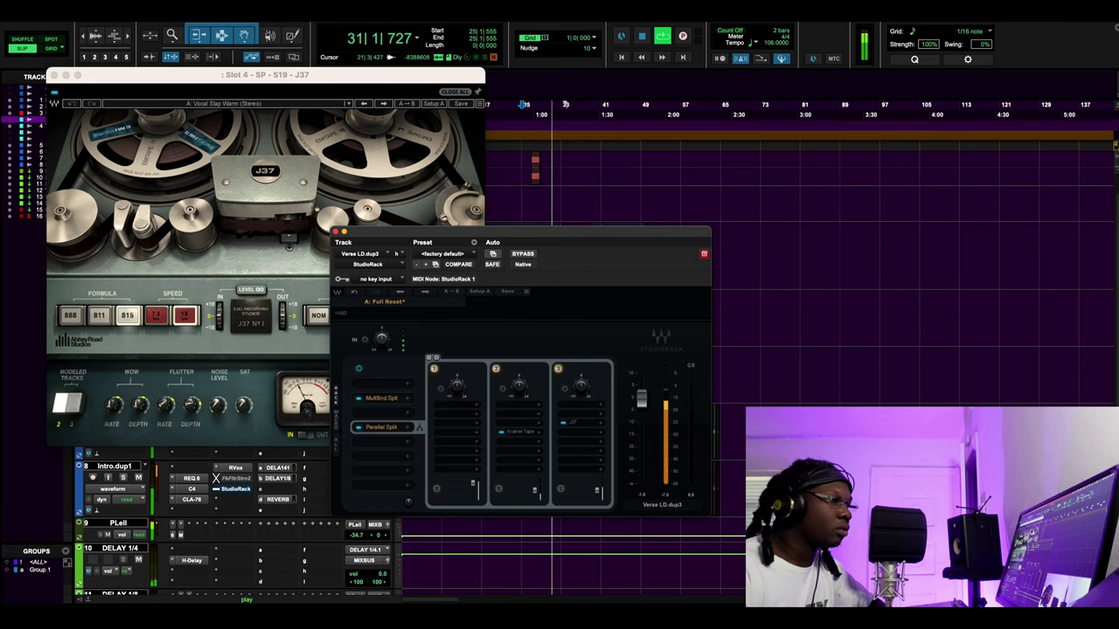
click(499, 210)
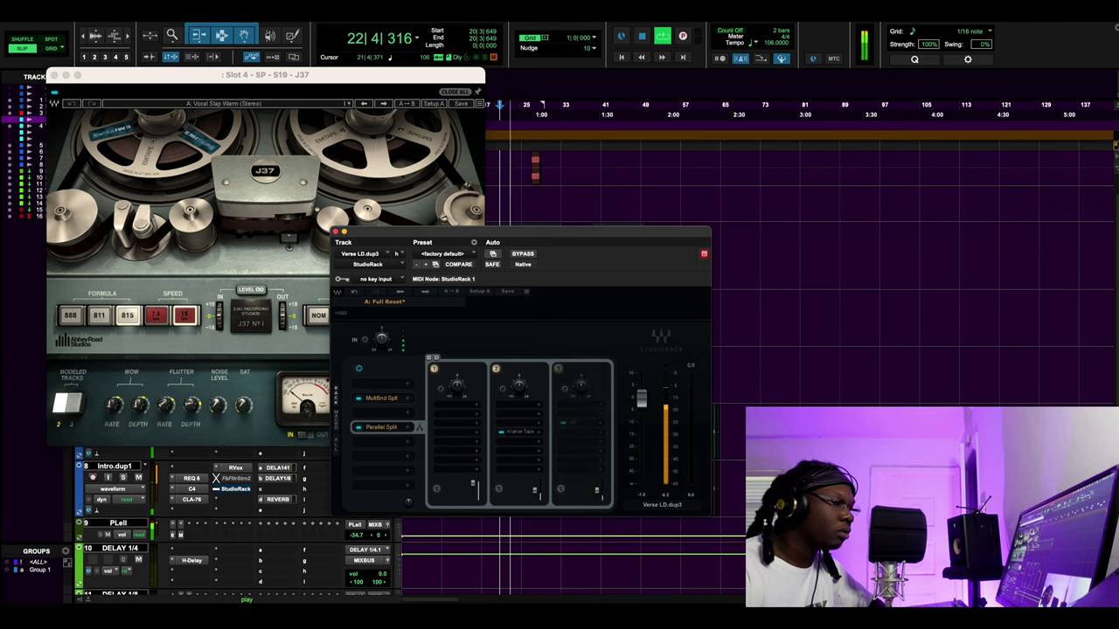
click(559, 370)
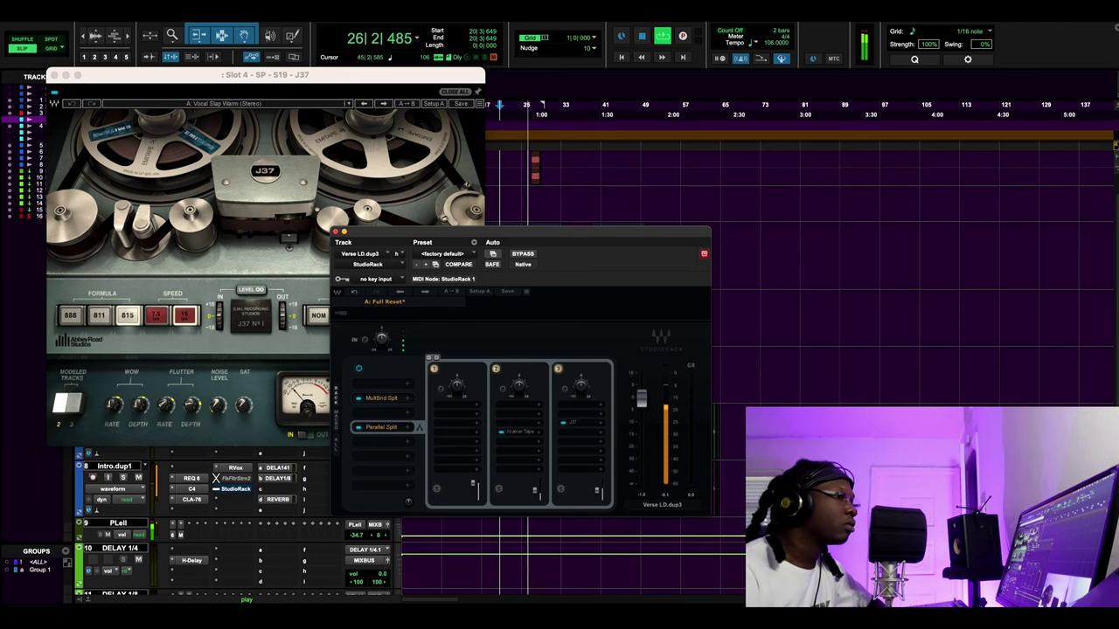
click(643, 36)
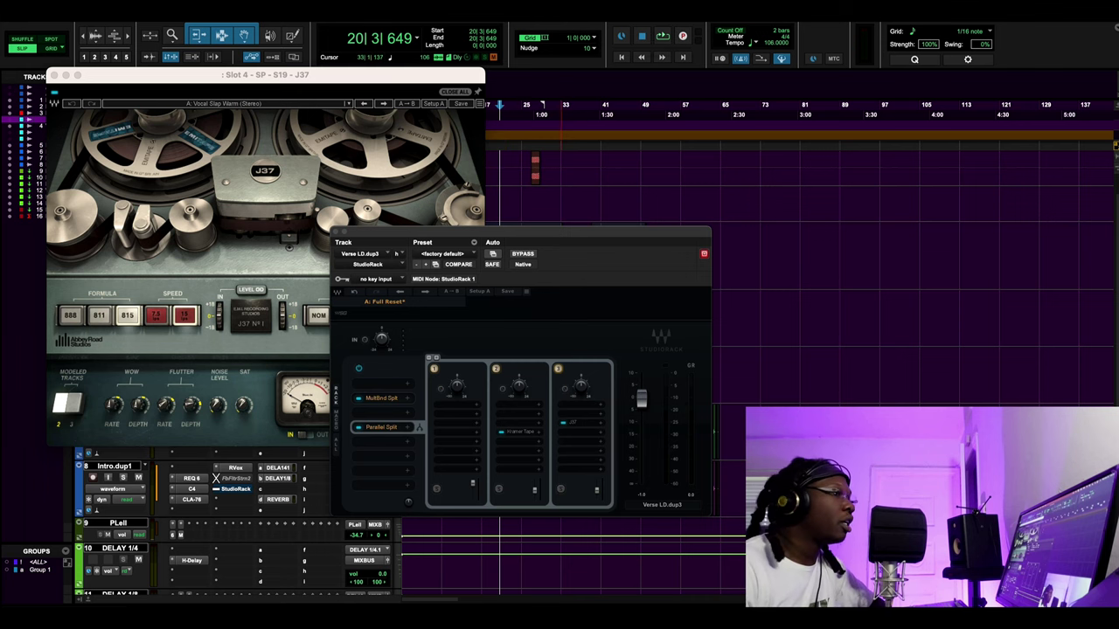
Close the J37 window, move StudioRack away from the vocal clips and play the verse from bar 27.
click(53, 76)
drag(455, 237, 235, 157)
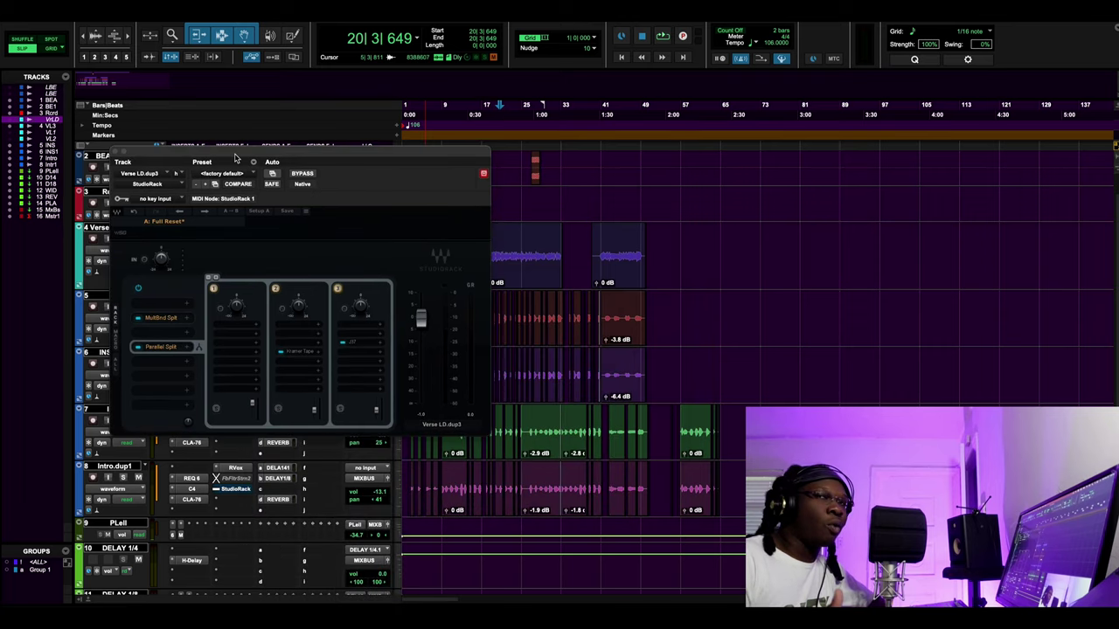
click(542, 105)
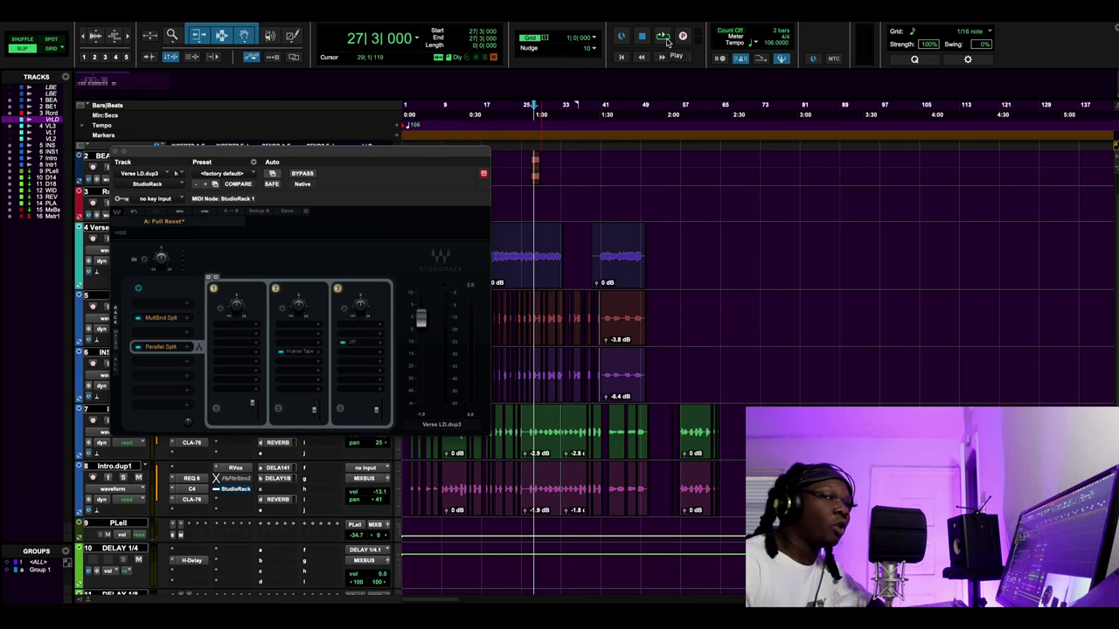
click(664, 38)
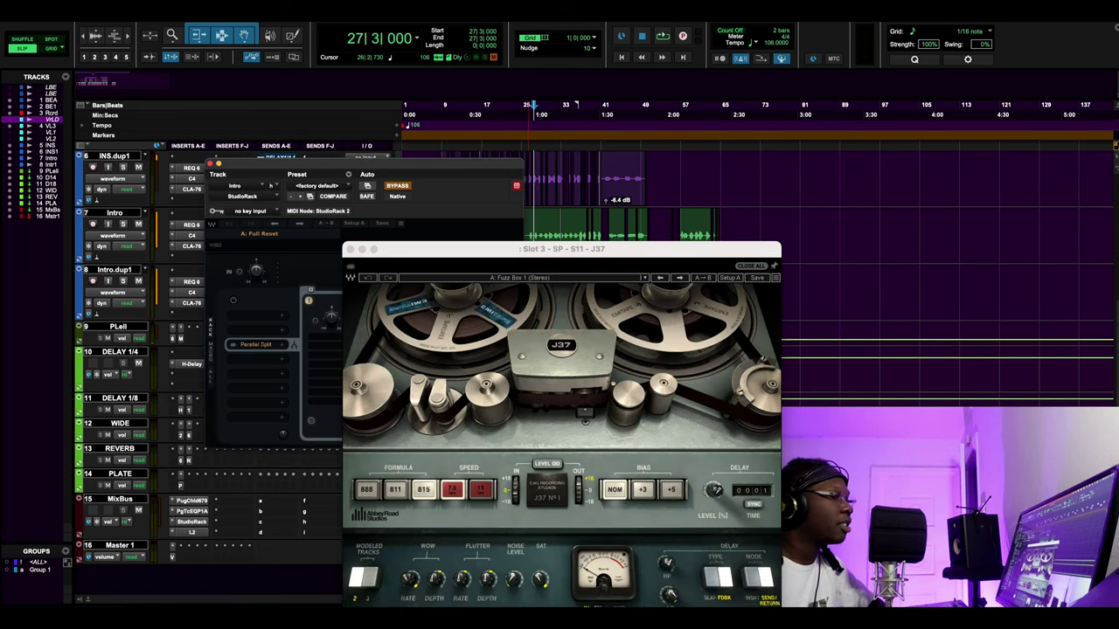
Examine the J37 tape with the Fuzz Box 1 preset in the Parallel Split of the Intro track's StudioRack.
drag(520, 265, 522, 138)
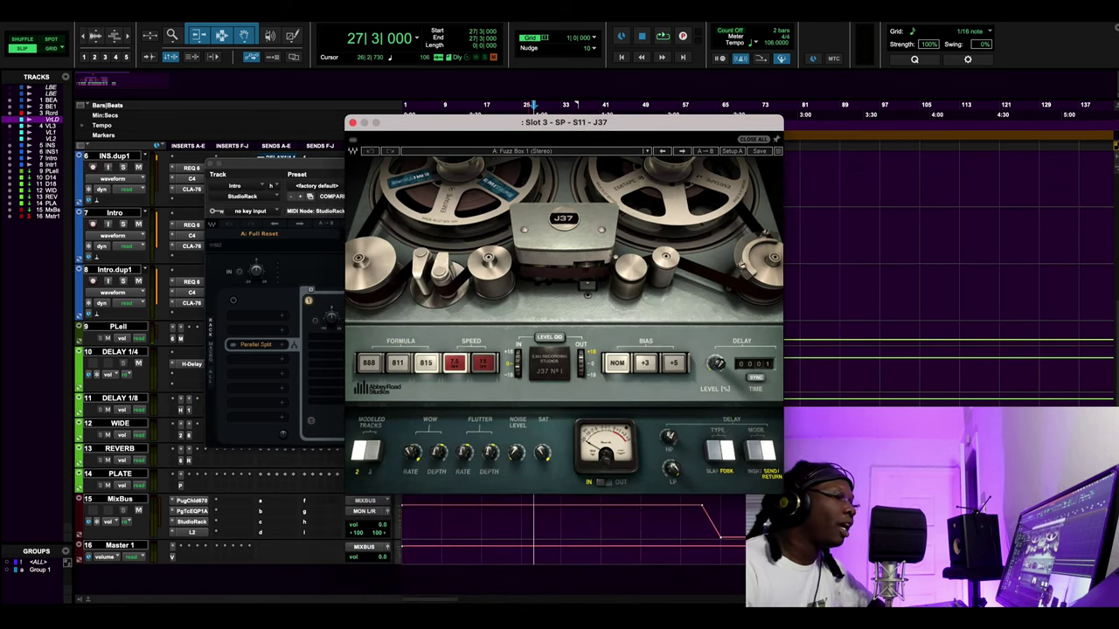